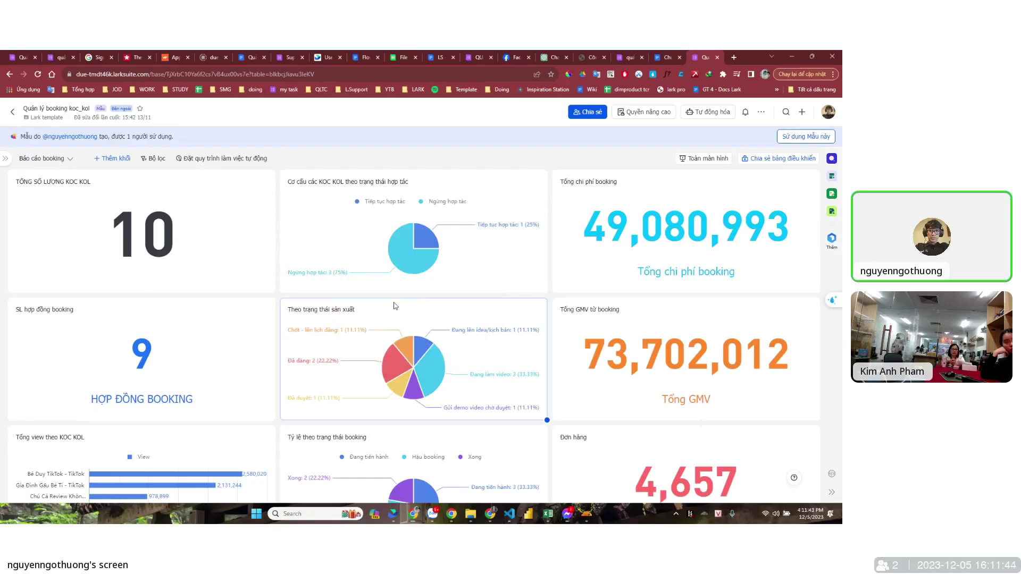
Step: Look through the Báo cáo booking dashboard's charts, from the cooperation status overview to Nhân sự care KOC KOL
{"action": "mouse_move", "coordinate": [430, 361]}
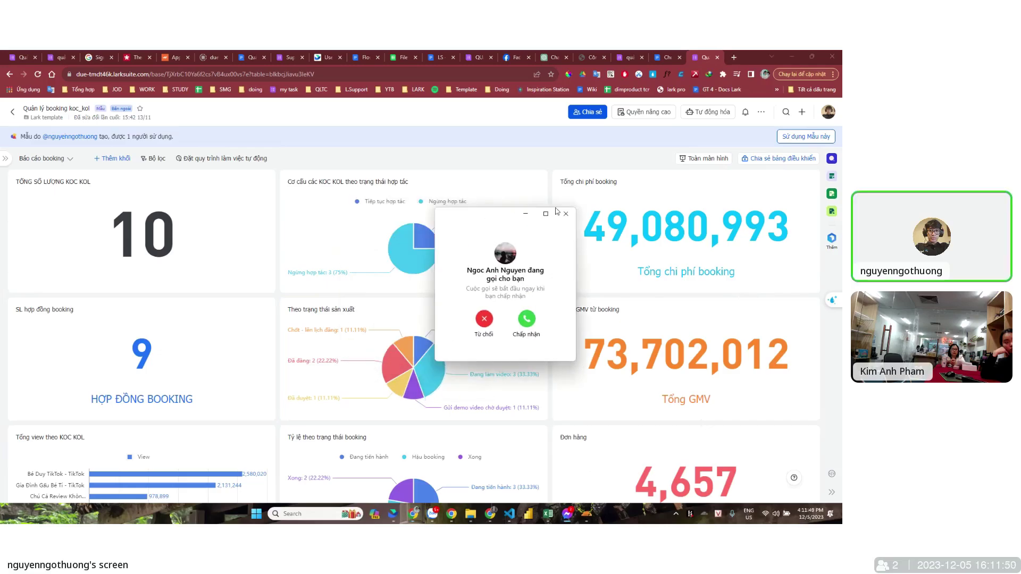
{"action": "scroll", "coordinate": [547, 272], "scroll_direction": "down", "scroll_amount": 2}
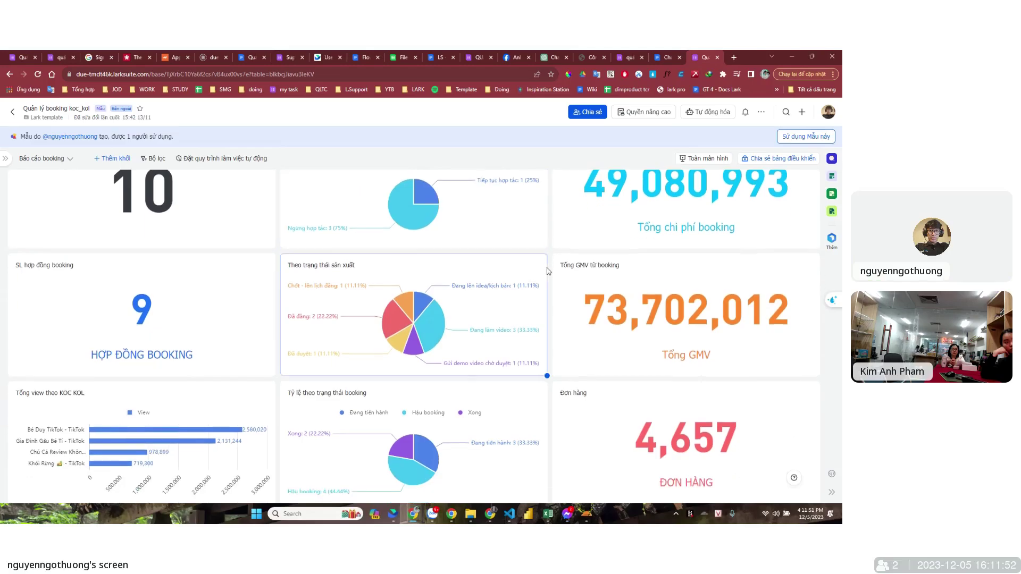
{"action": "scroll", "coordinate": [547, 271], "scroll_direction": "down", "scroll_amount": 5}
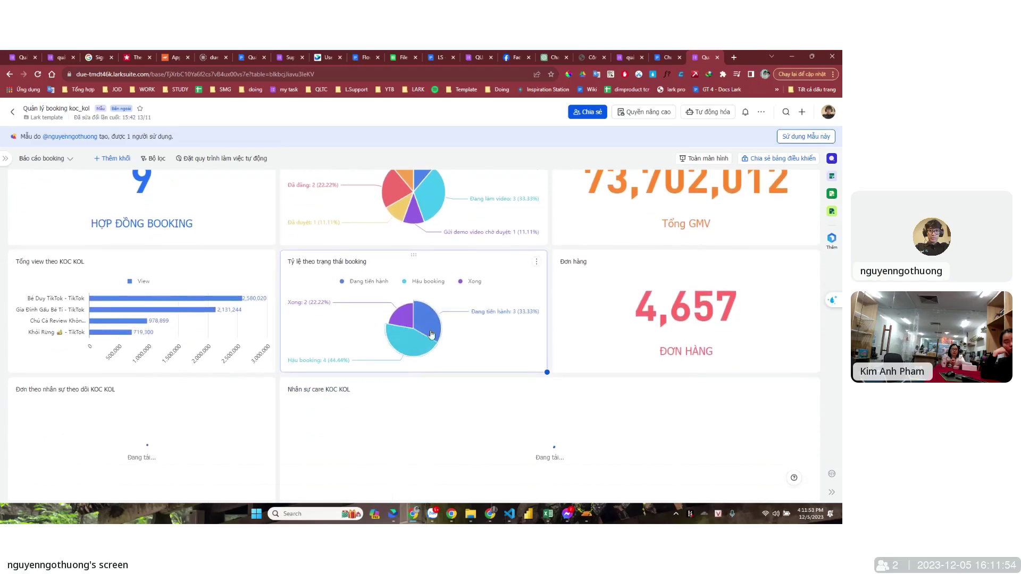
{"action": "mouse_move", "coordinate": [430, 325]}
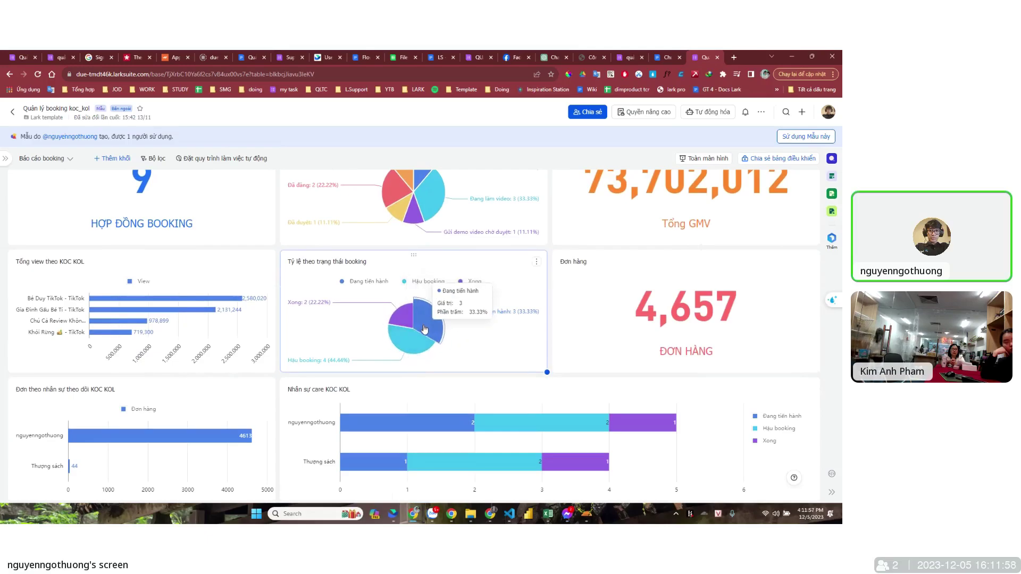
{"action": "scroll", "coordinate": [420, 319], "scroll_direction": "down", "scroll_amount": 1}
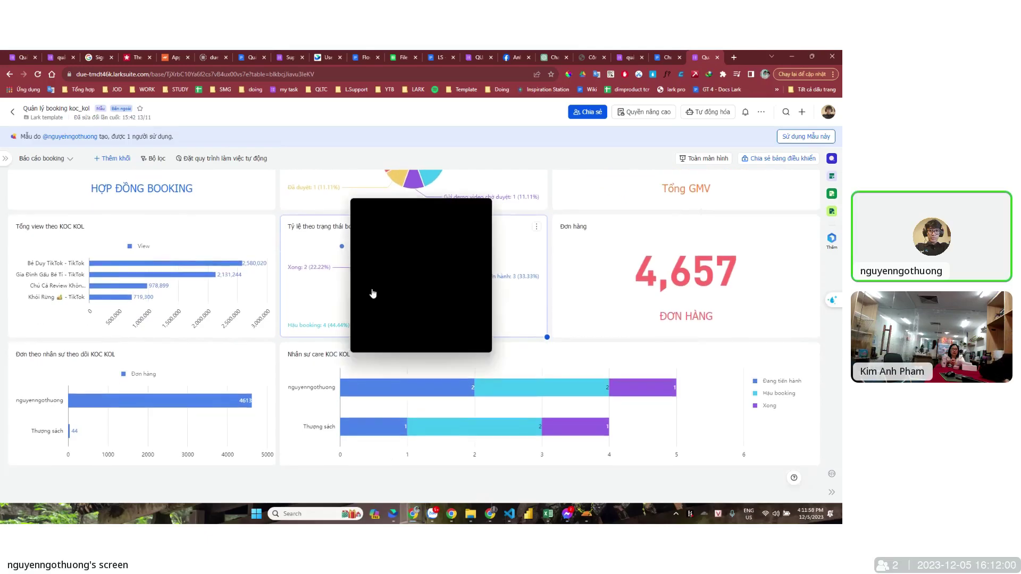
{"action": "left_click", "coordinate": [396, 309]}
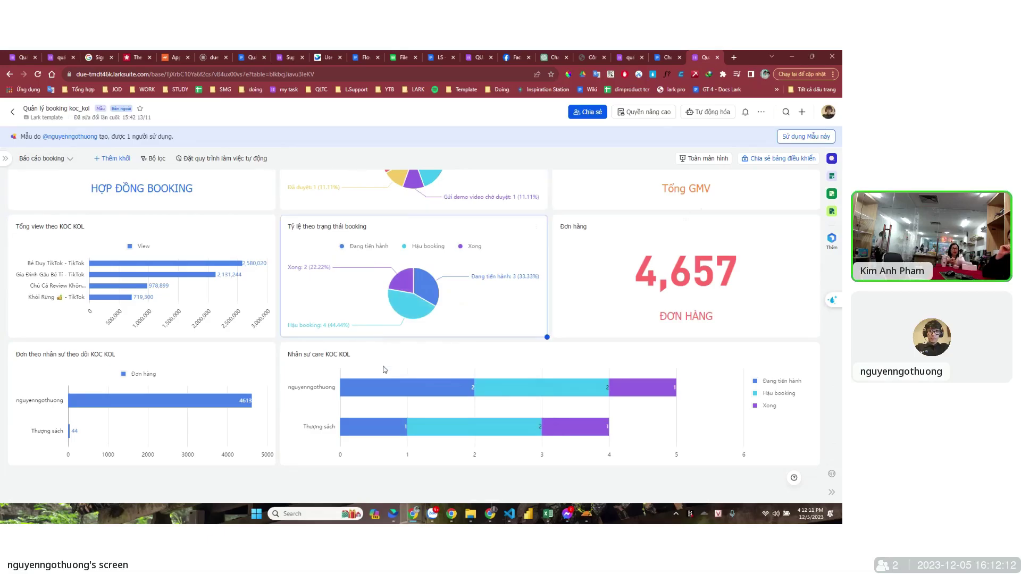
{"action": "scroll", "coordinate": [377, 407], "scroll_direction": "up", "scroll_amount": 3}
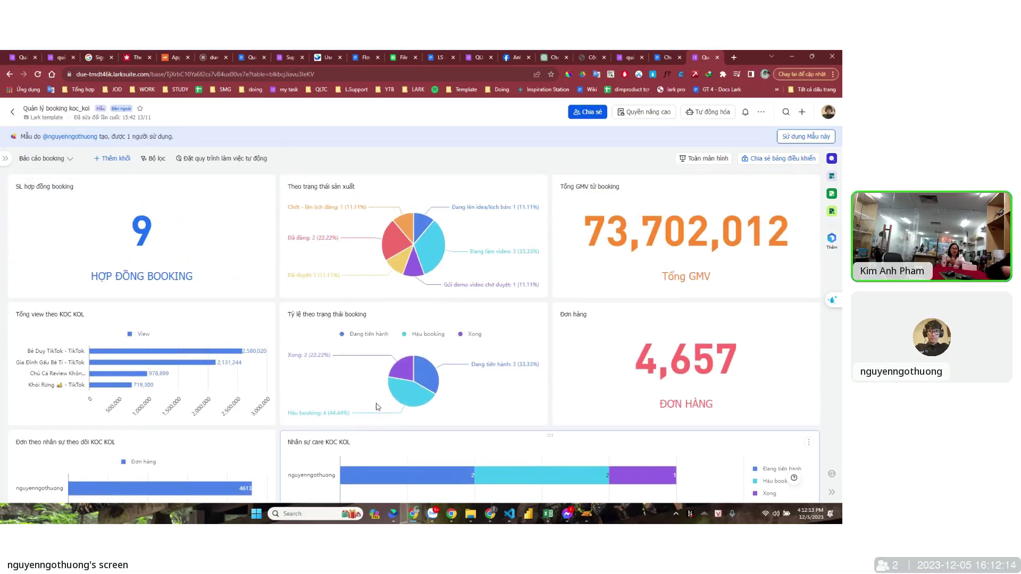
Step: Show the base's list of tables and create a new blank table, keeping the default name Bảng
{"action": "left_click", "coordinate": [9, 159]}
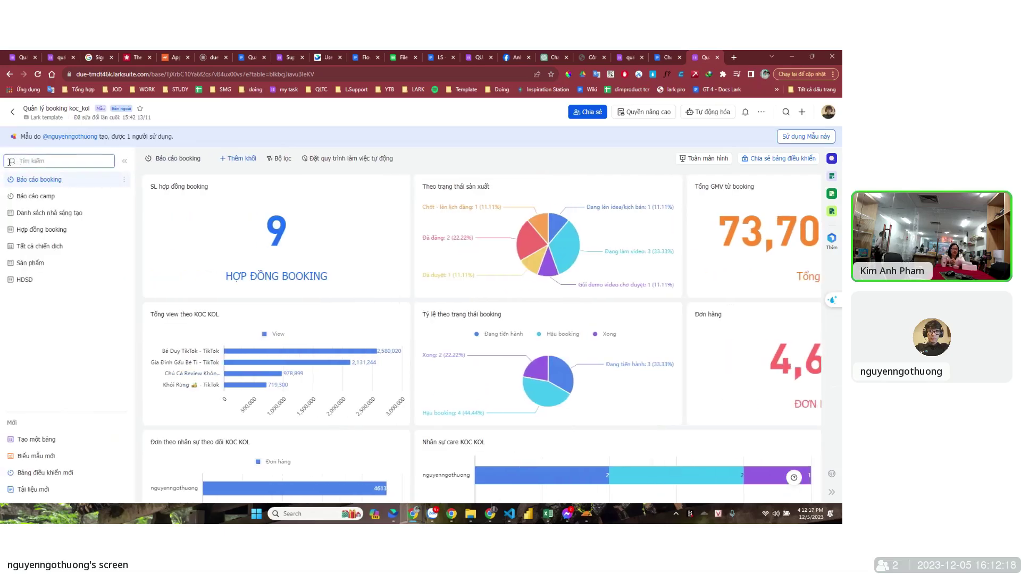
{"action": "left_click", "coordinate": [45, 438]}
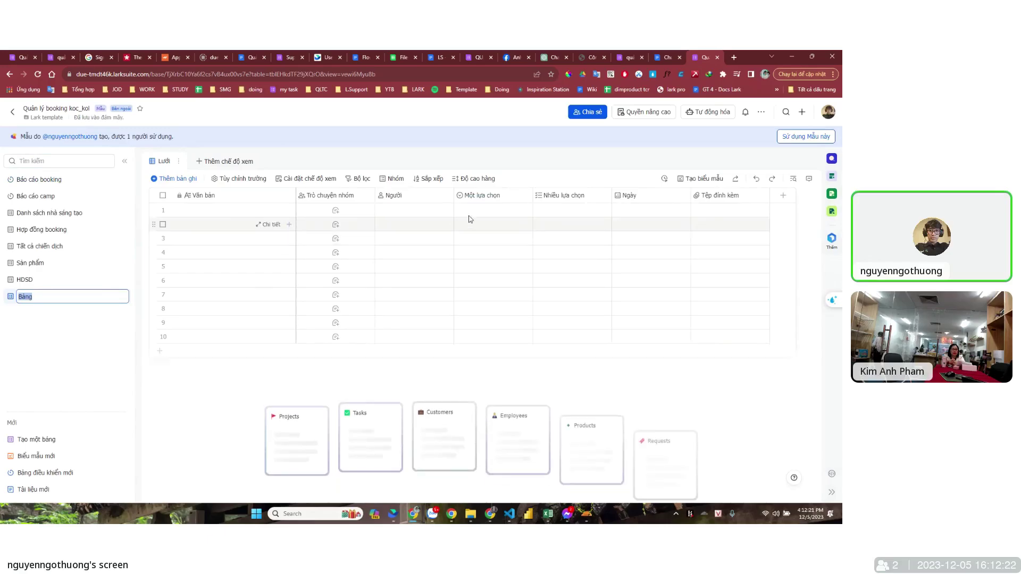
{"action": "left_click", "coordinate": [541, 225]}
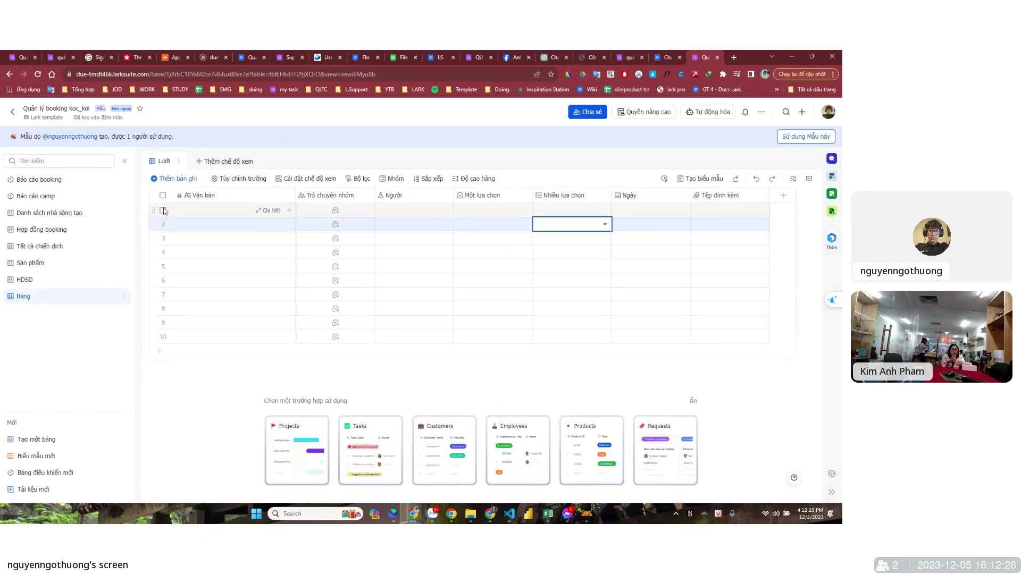
Step: On the Báo cáo booking dashboard, inspect the detail records behind Tổng GMV từ booking, including the engagement columns, and close them
{"action": "left_click", "coordinate": [68, 185]}
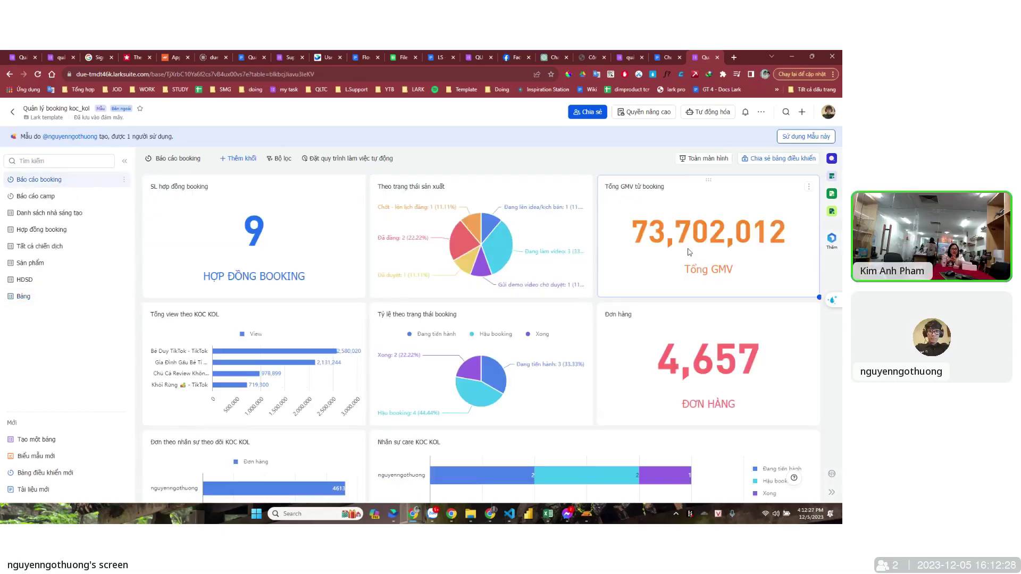
{"action": "left_click", "coordinate": [690, 252]}
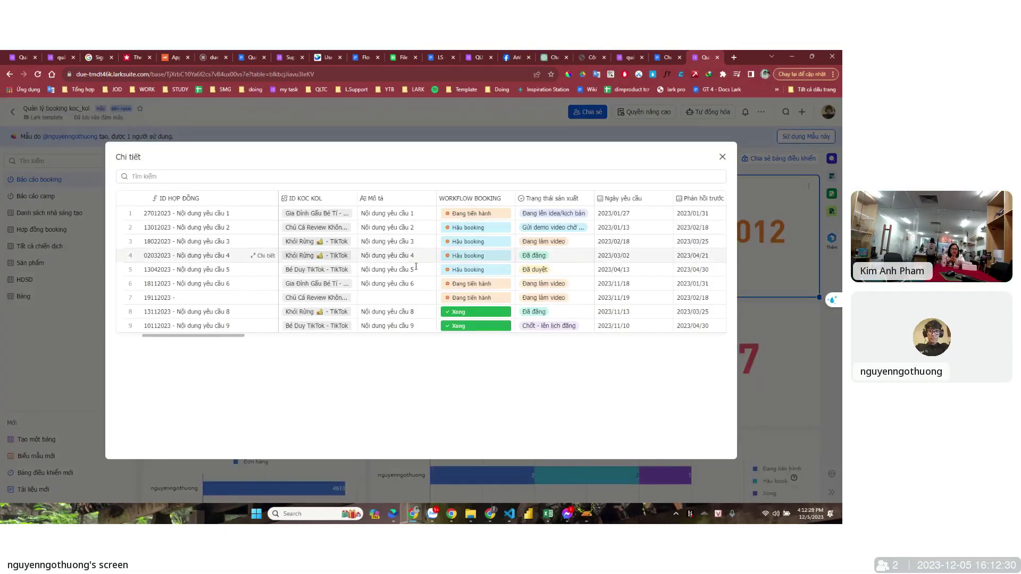
{"action": "left_click_drag", "start_coordinate": [313, 336], "coordinate": [576, 336]}
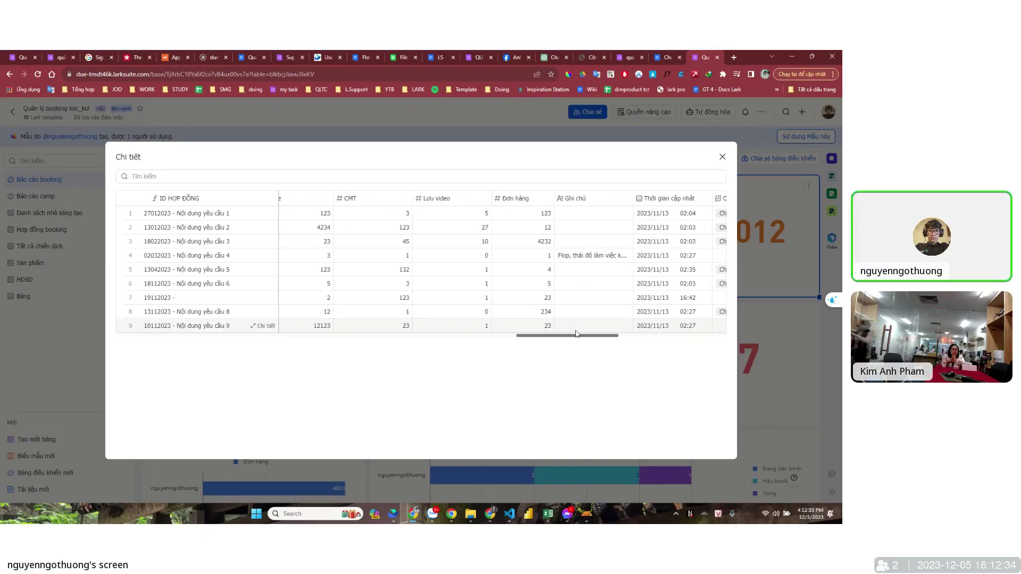
{"action": "scroll", "coordinate": [526, 242], "scroll_direction": "left", "scroll_amount": 8}
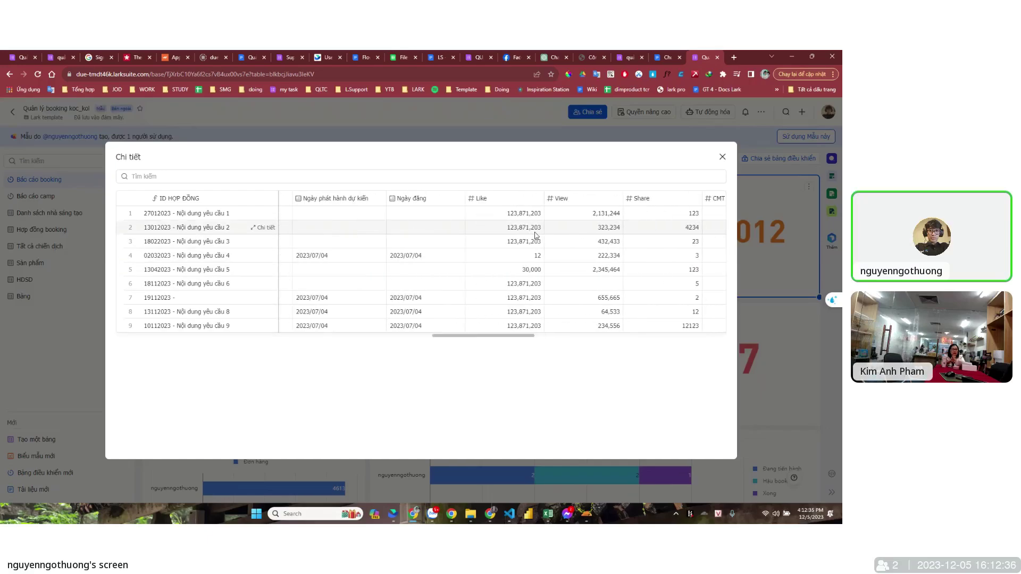
{"action": "scroll", "coordinate": [535, 235], "scroll_direction": "left", "scroll_amount": 2}
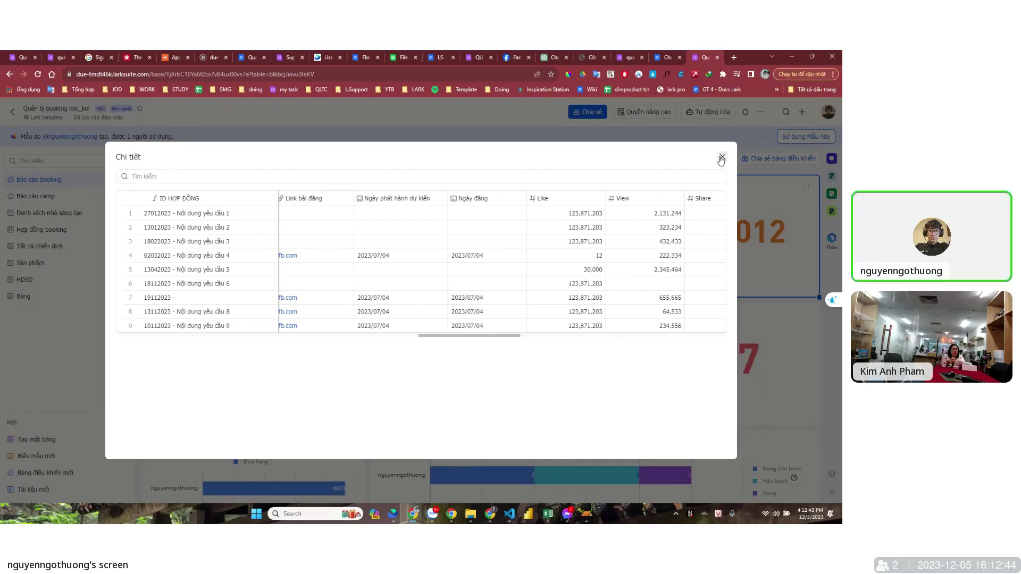
{"action": "scroll", "coordinate": [572, 257], "scroll_direction": "right", "scroll_amount": 5}
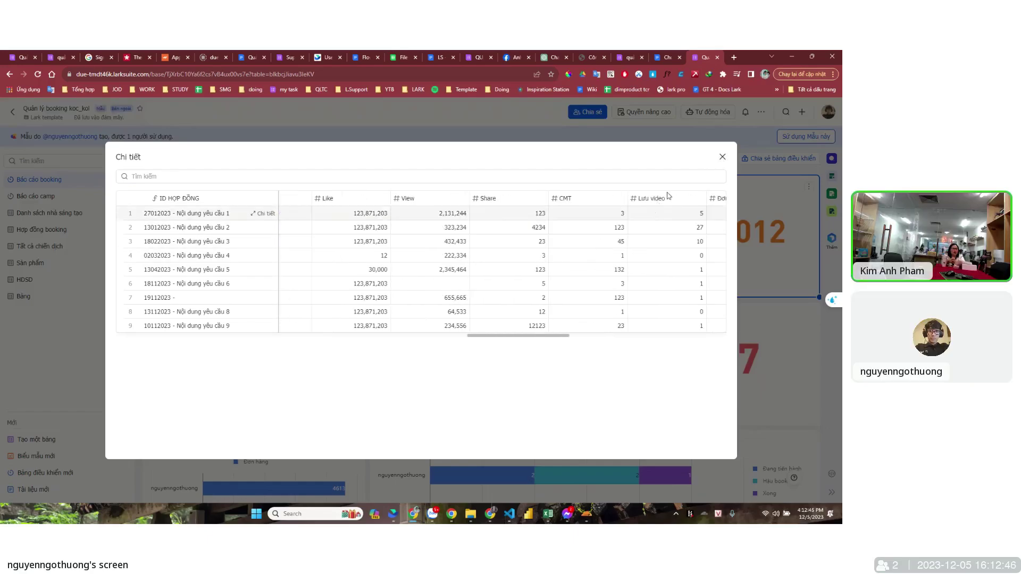
{"action": "left_click", "coordinate": [722, 157]}
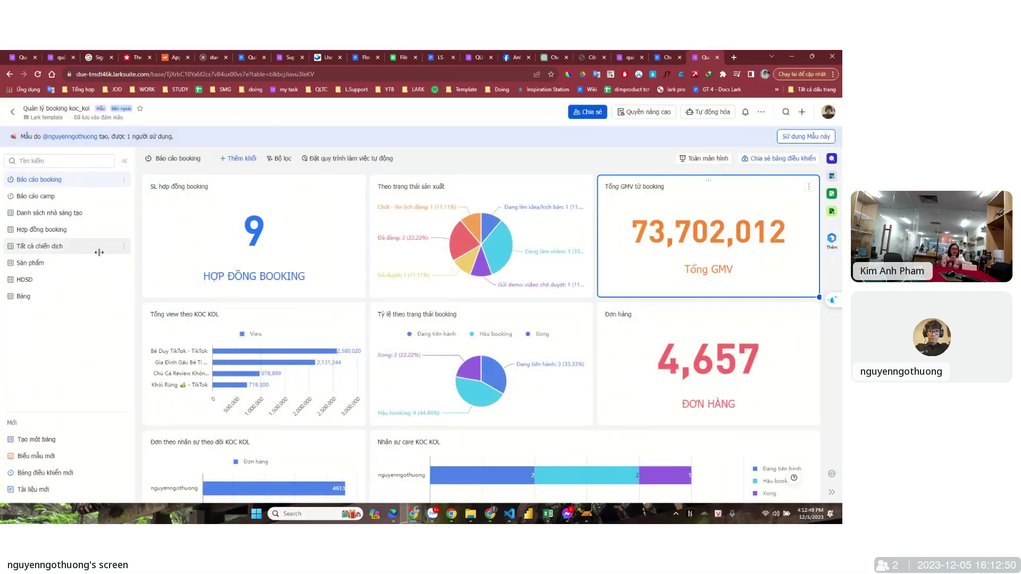
Step: Open the Hợp đồng booking table and review its columns from contract status through to Đơn hàng
{"action": "left_click", "coordinate": [91, 237]}
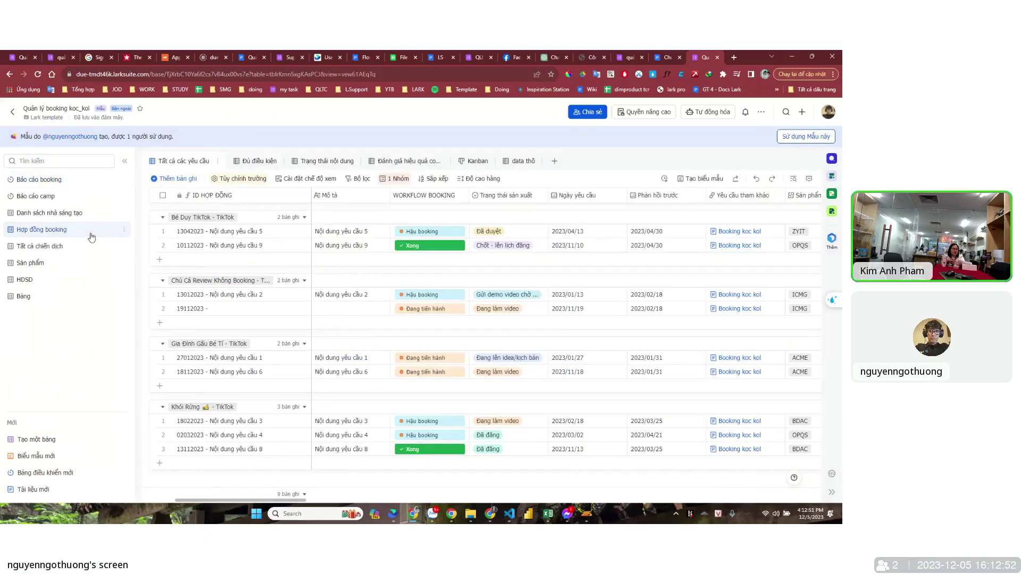
{"action": "scroll", "coordinate": [531, 274], "scroll_direction": "right", "scroll_amount": 3}
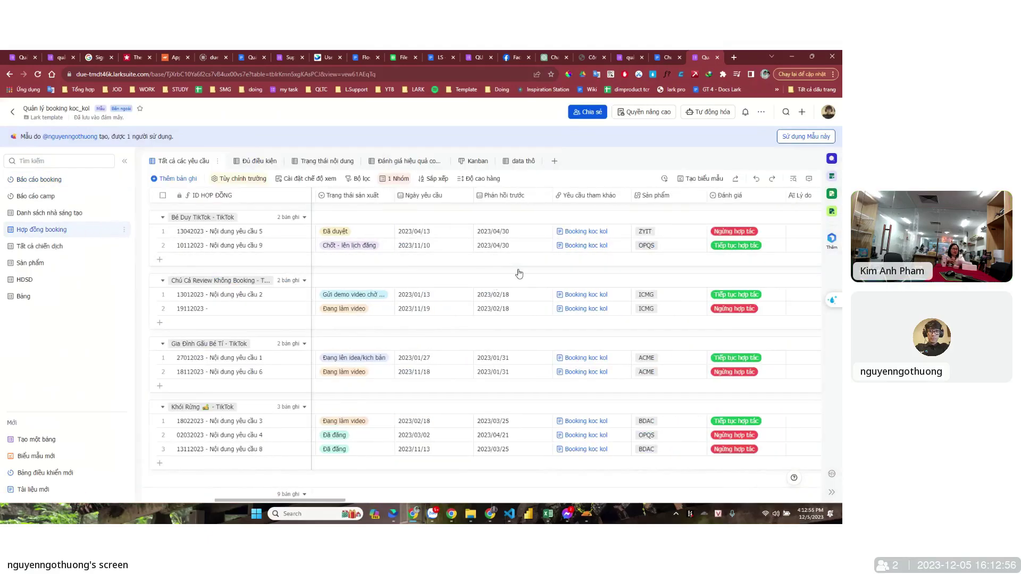
{"action": "scroll", "coordinate": [517, 274], "scroll_direction": "right", "scroll_amount": 3}
{"action": "scroll", "coordinate": [517, 273], "scroll_direction": "right", "scroll_amount": 3}
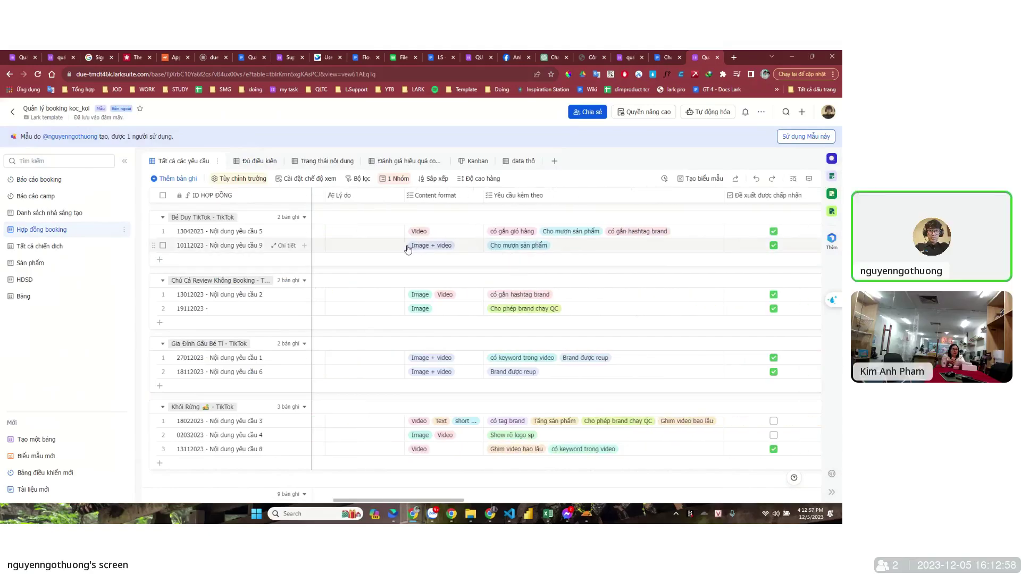
{"action": "scroll", "coordinate": [606, 262], "scroll_direction": "right", "scroll_amount": 3}
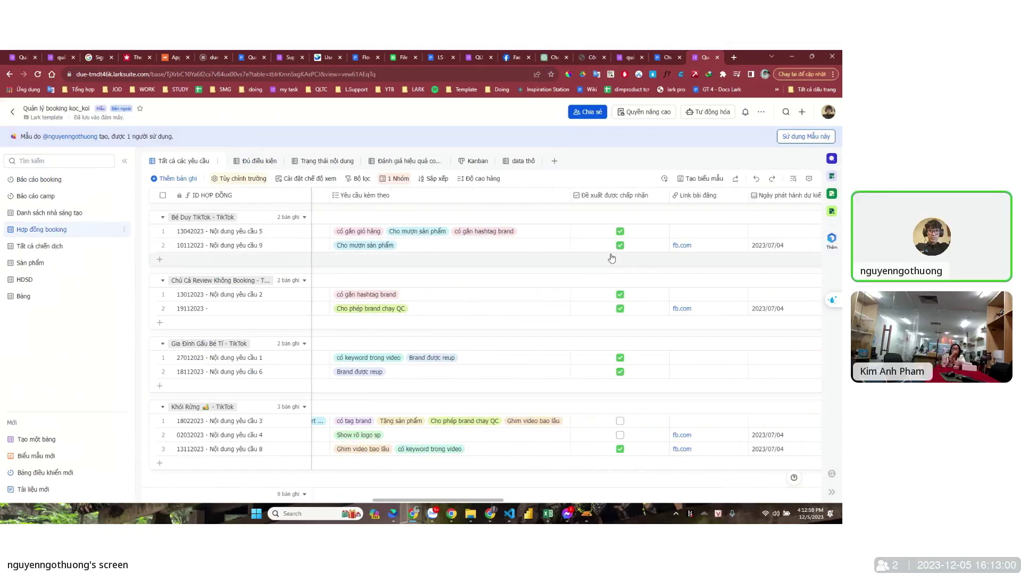
{"action": "scroll", "coordinate": [611, 258], "scroll_direction": "right", "scroll_amount": 6}
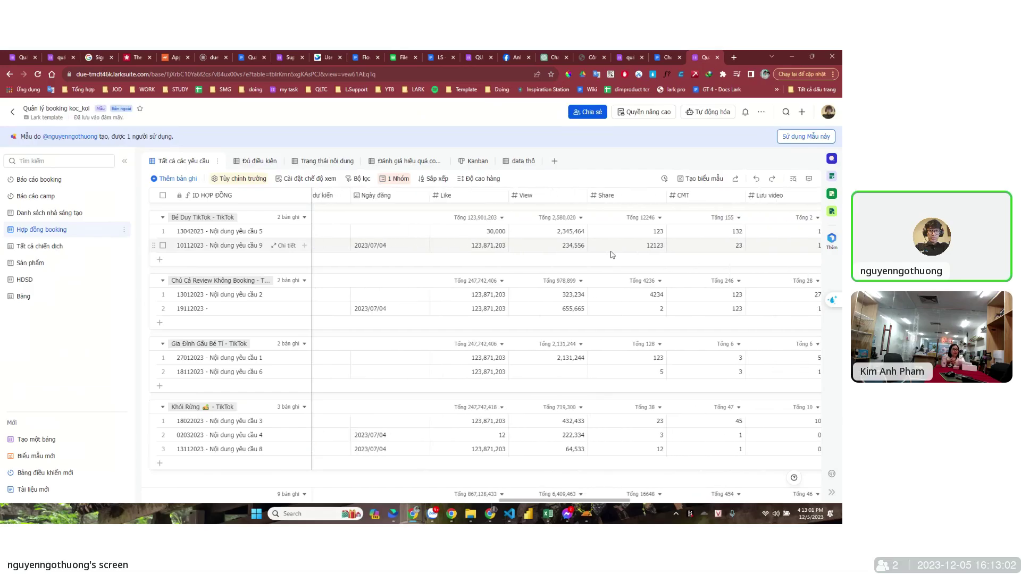
{"action": "scroll", "coordinate": [612, 255], "scroll_direction": "right", "scroll_amount": 3}
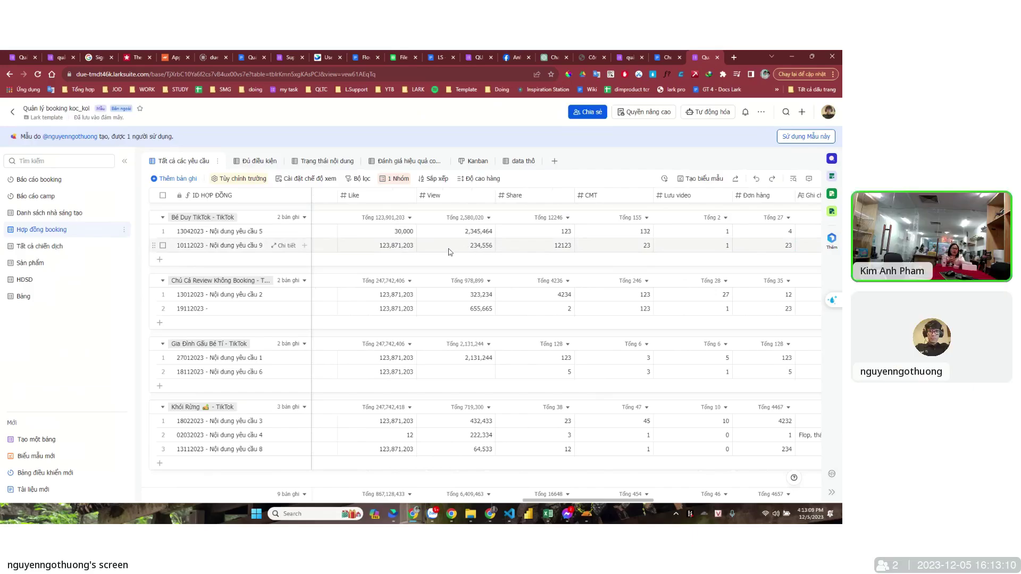
Step: Open the Hồ sơ người sáng tạo view of Danh sách nhà sáng tạo and review its contact and platform columns
{"action": "left_click", "coordinate": [101, 213]}
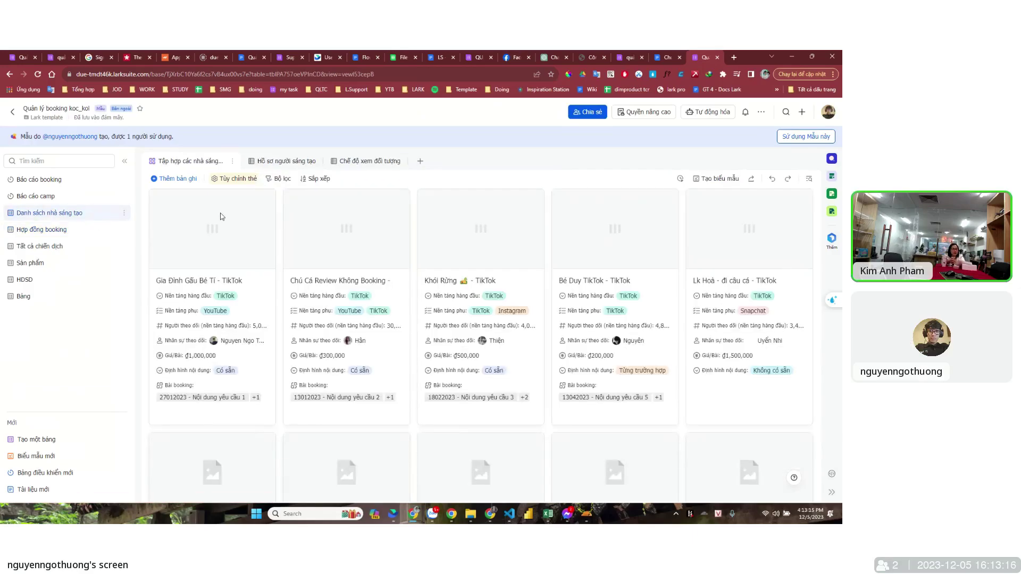
{"action": "left_click", "coordinate": [285, 158]}
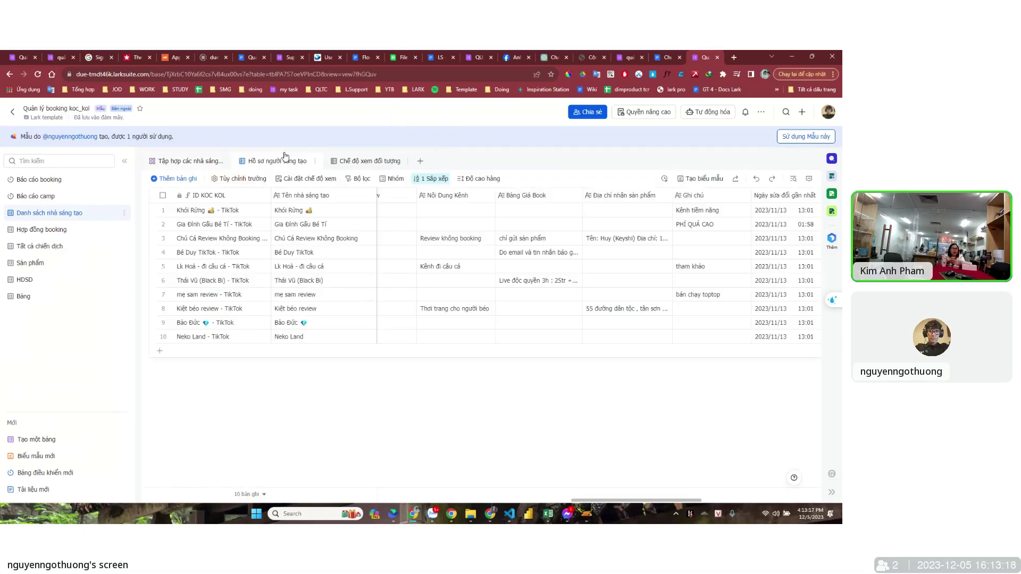
{"action": "scroll", "coordinate": [475, 266], "scroll_direction": "left", "scroll_amount": 10}
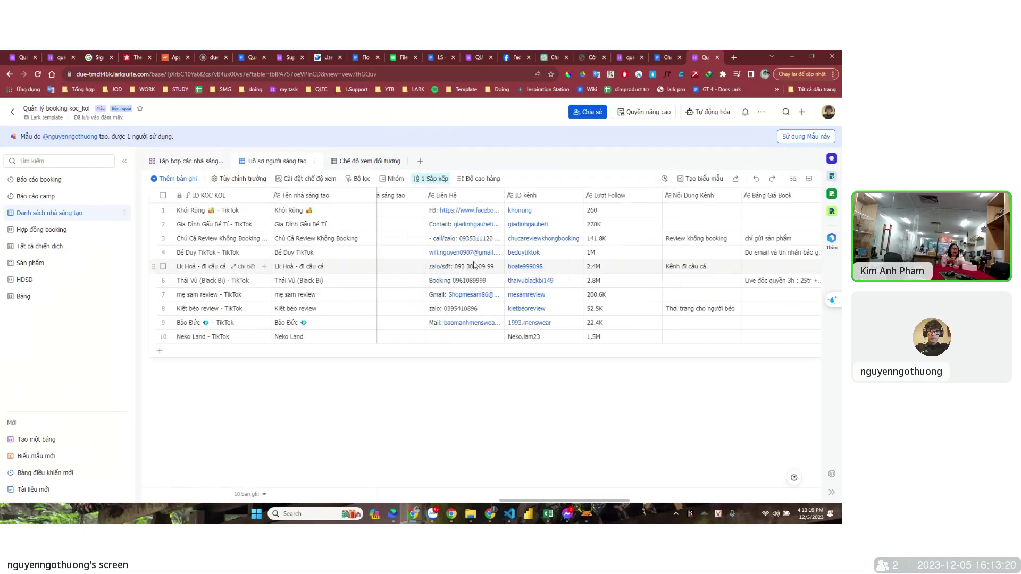
{"action": "scroll", "coordinate": [500, 344], "scroll_direction": "left", "scroll_amount": 10}
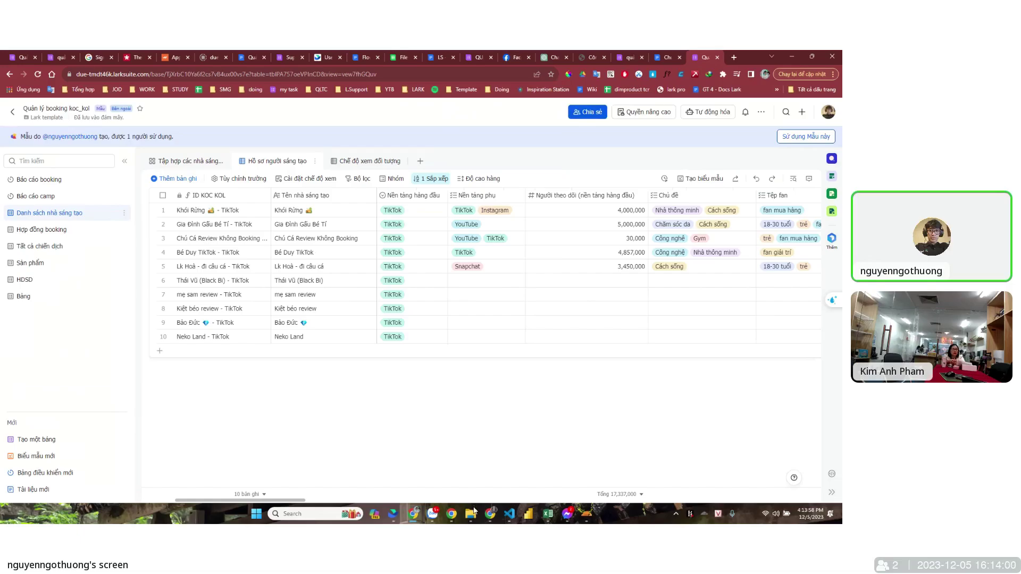
{"action": "mouse_move", "coordinate": [472, 512]}
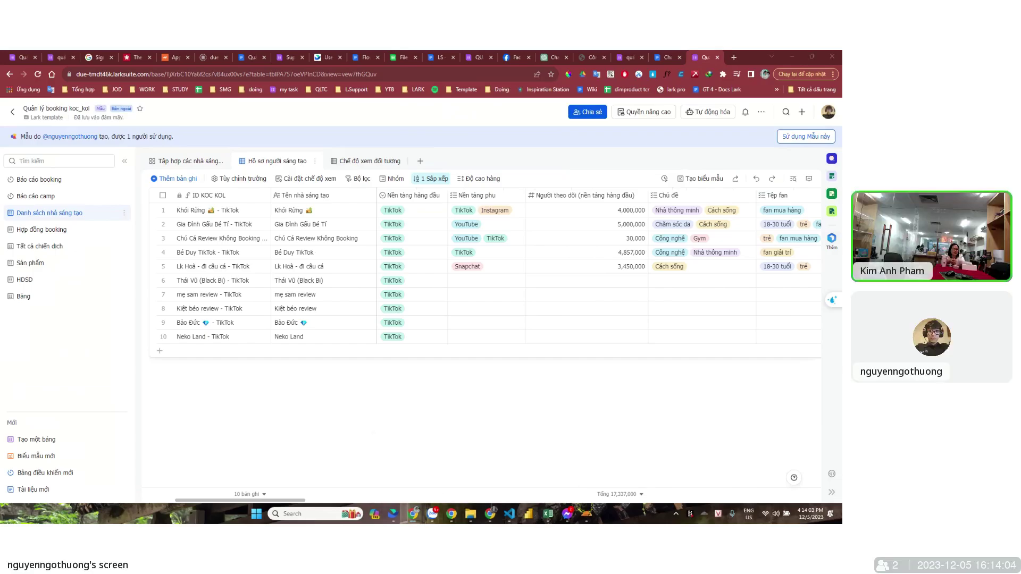
{"action": "right_click", "coordinate": [528, 514]}
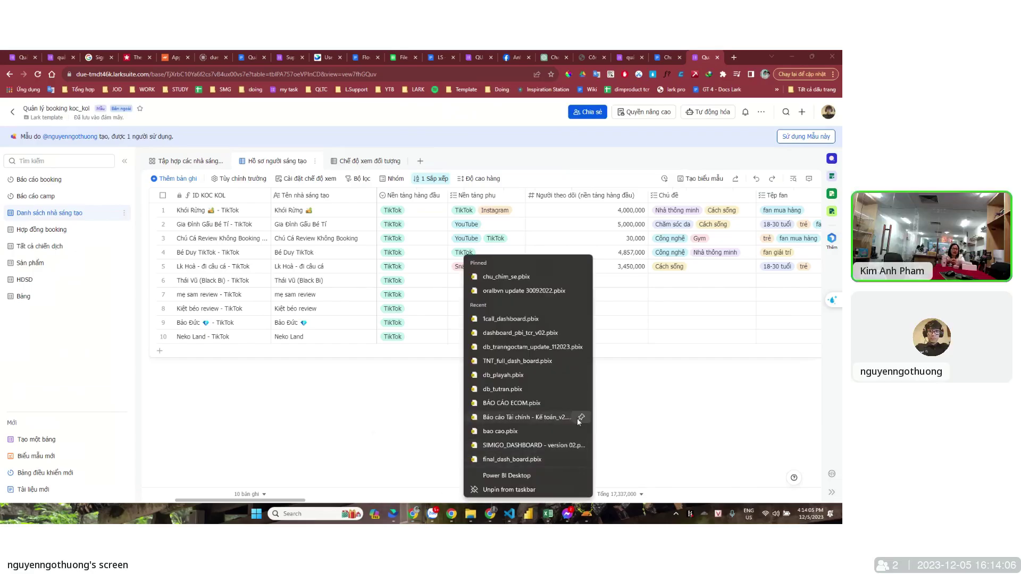
{"action": "left_click", "coordinate": [455, 408]}
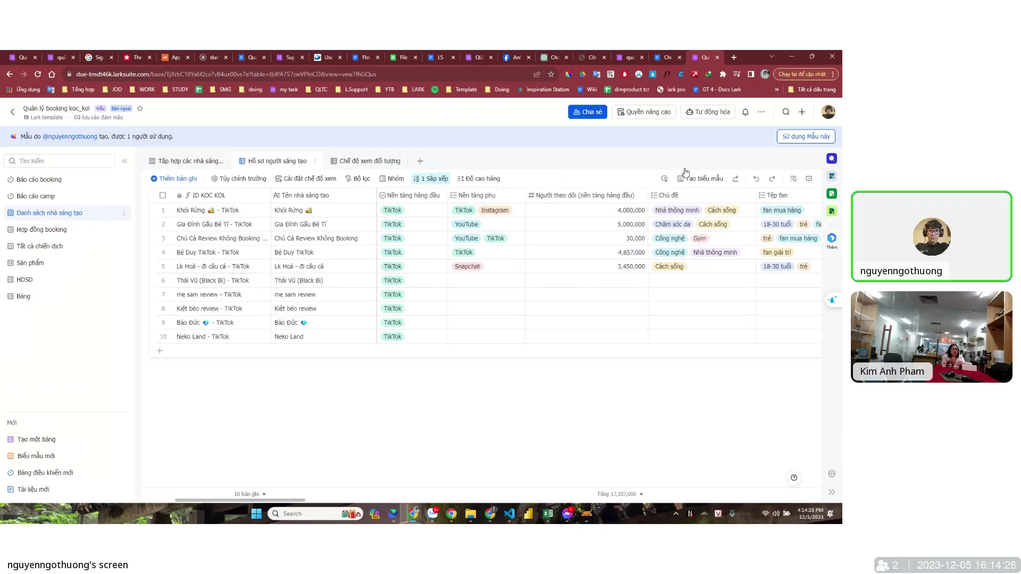
{"action": "left_click", "coordinate": [761, 112]}
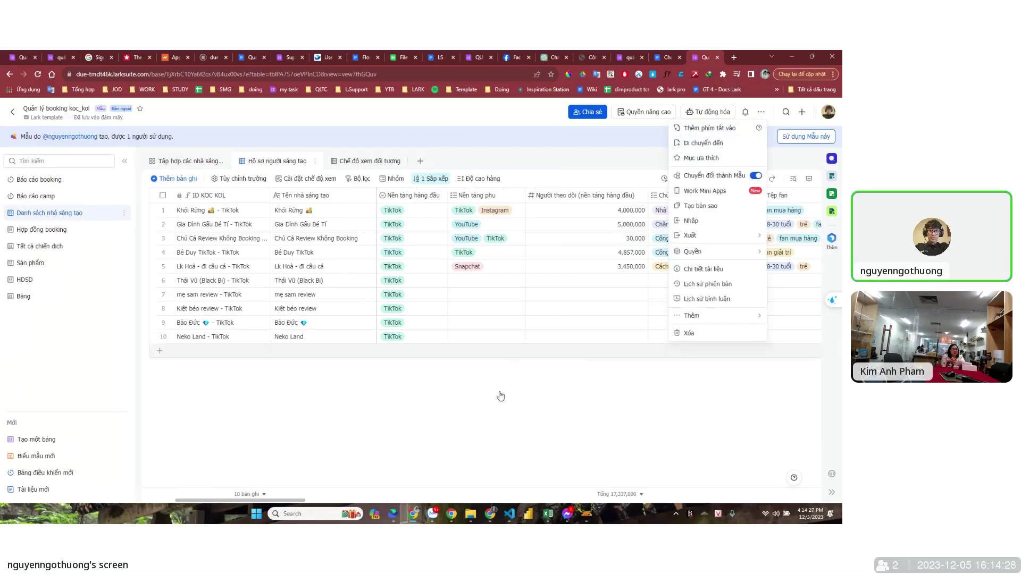
{"action": "left_click", "coordinate": [492, 414]}
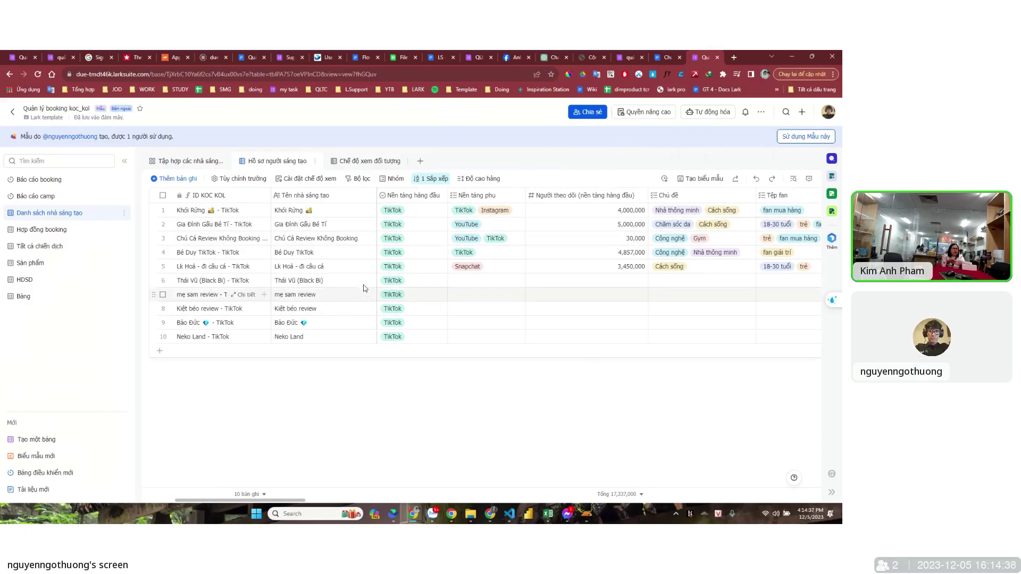
Step: Examine the creator profile columns from Nền tảng phụ through Chủ đề and Tệp fan to Bài booking
{"action": "scroll", "coordinate": [471, 213], "scroll_direction": "right", "scroll_amount": 2}
{"action": "scroll", "coordinate": [462, 211], "scroll_direction": "left", "scroll_amount": 2}
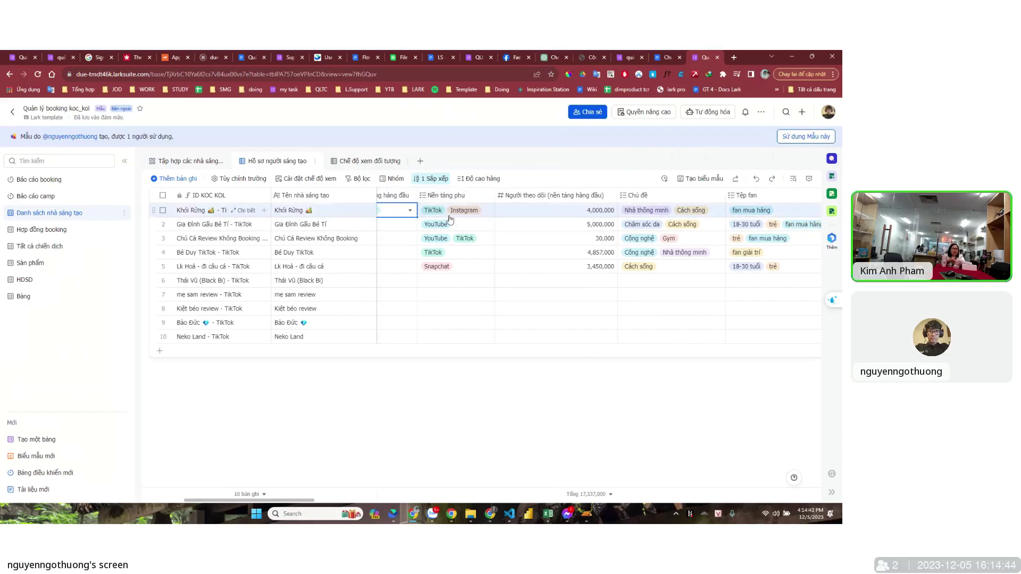
{"action": "scroll", "coordinate": [483, 212], "scroll_direction": "right", "scroll_amount": 3}
{"action": "scroll", "coordinate": [521, 212], "scroll_direction": "right", "scroll_amount": 3}
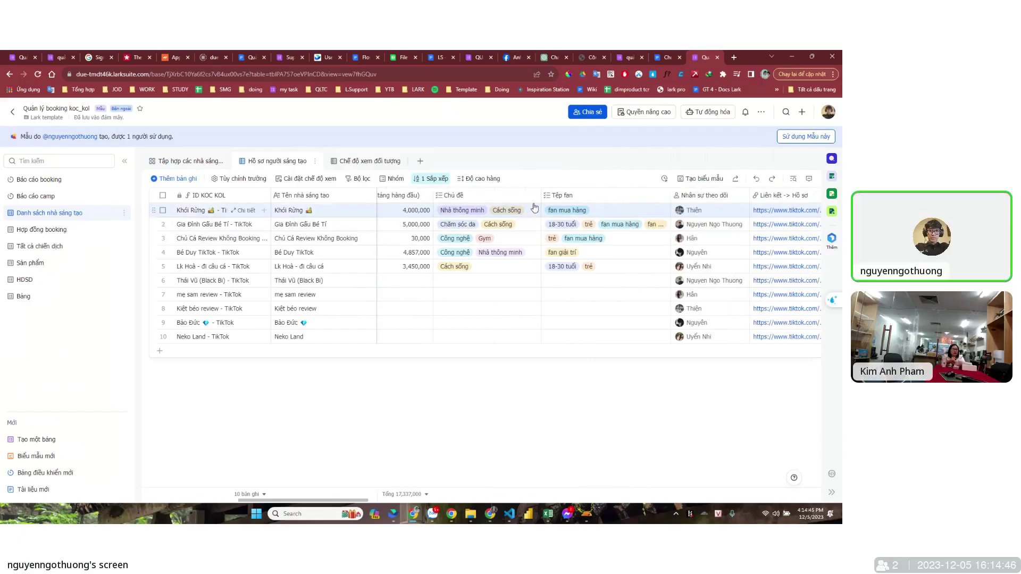
{"action": "scroll", "coordinate": [517, 221], "scroll_direction": "right", "scroll_amount": 2}
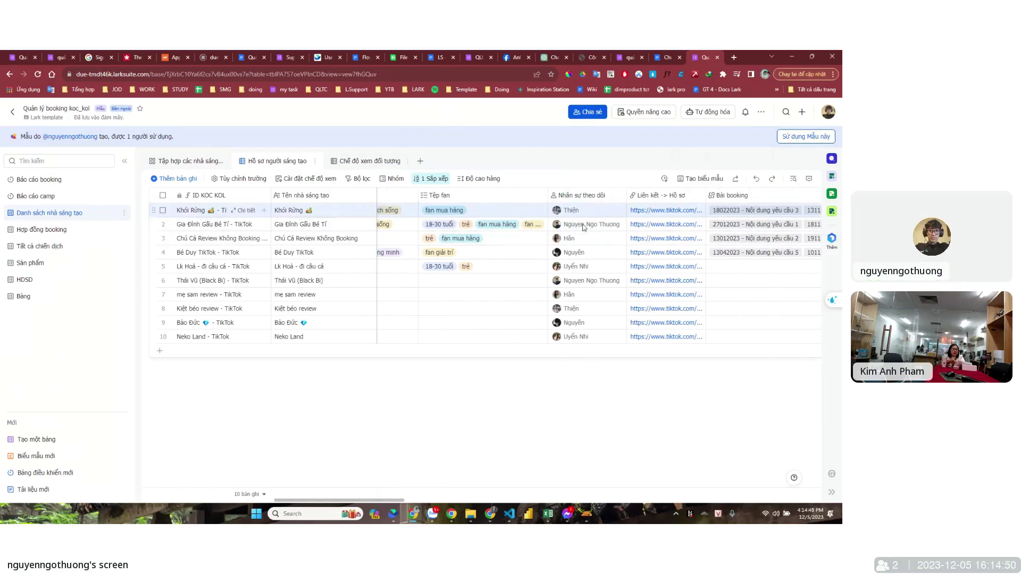
Step: Examine the Tệp fan column of the creator profiles alongside the neighbouring Chủ đề and Nhân sự theo dõi columns
{"action": "scroll", "coordinate": [532, 212], "scroll_direction": "right", "scroll_amount": 3}
{"action": "scroll", "coordinate": [547, 212], "scroll_direction": "left", "scroll_amount": 3}
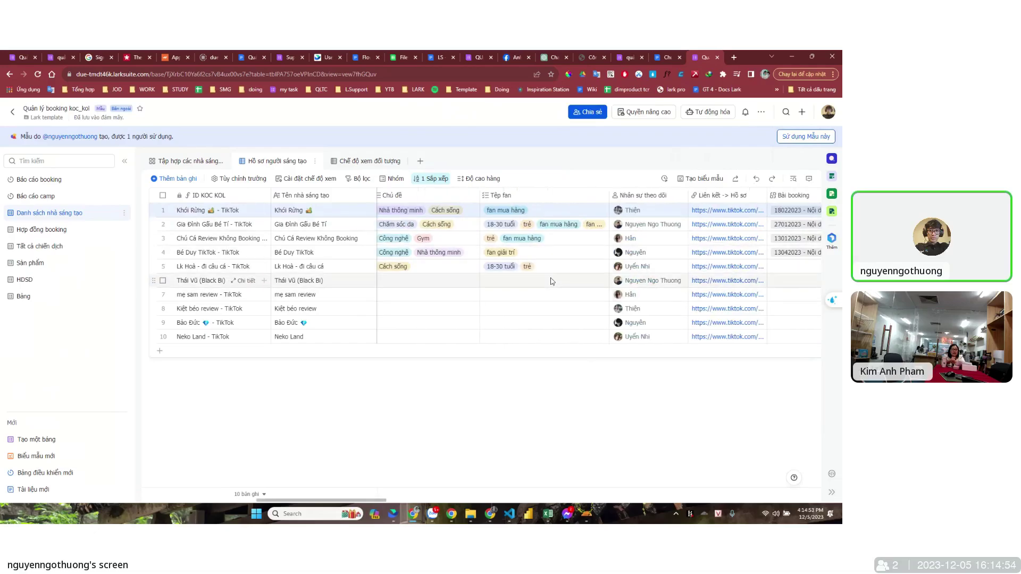
{"action": "left_click", "coordinate": [546, 282]}
{"action": "left_click", "coordinate": [592, 411]}
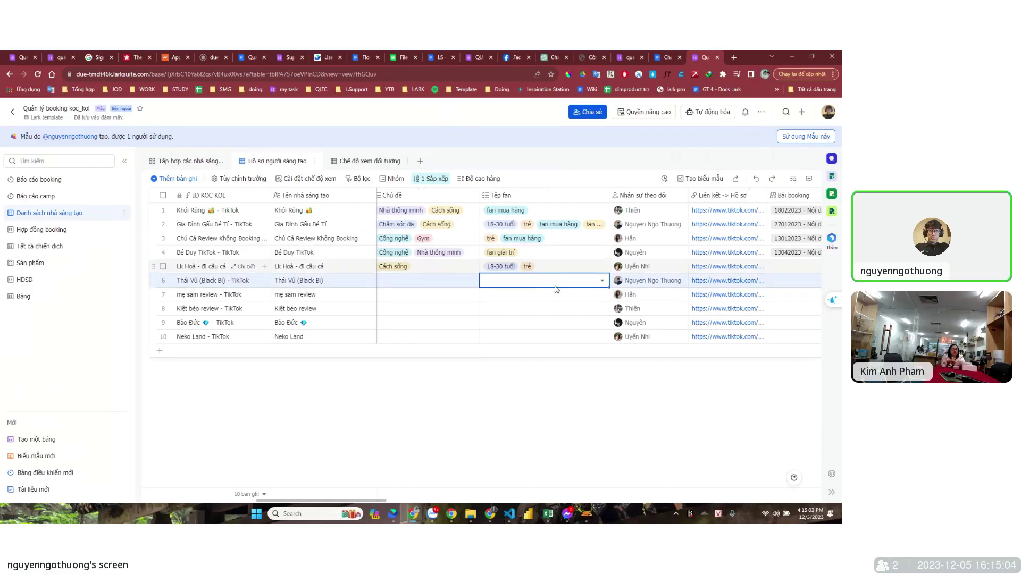
{"action": "left_click", "coordinate": [552, 292]}
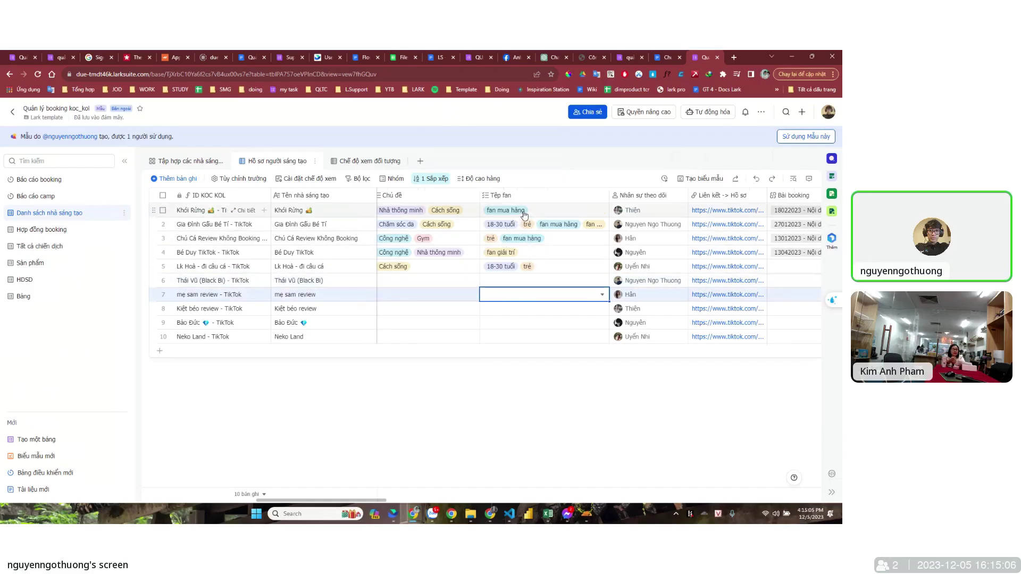
{"action": "scroll", "coordinate": [537, 207], "scroll_direction": "right", "scroll_amount": 2}
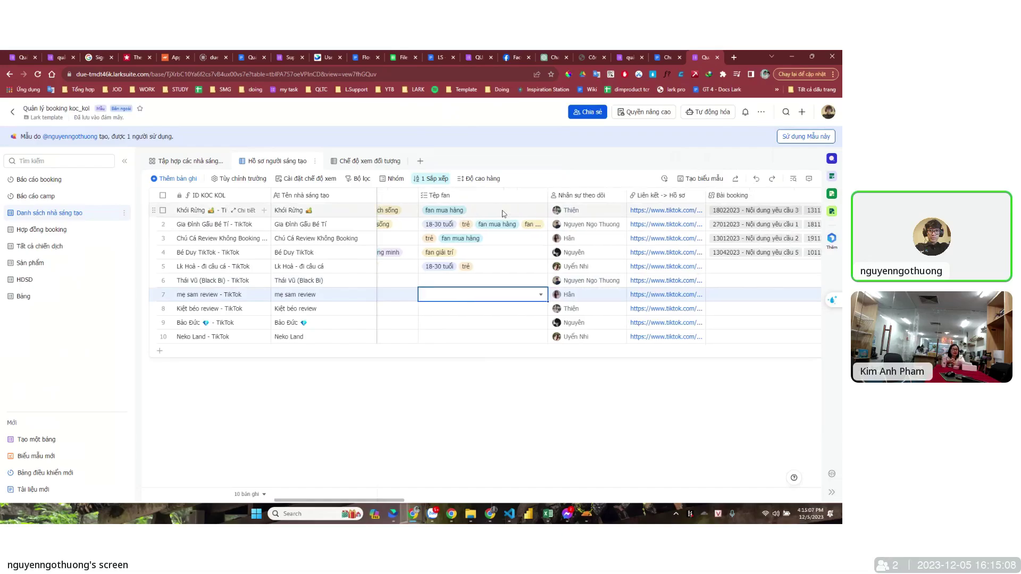
{"action": "scroll", "coordinate": [527, 218], "scroll_direction": "left", "scroll_amount": 3}
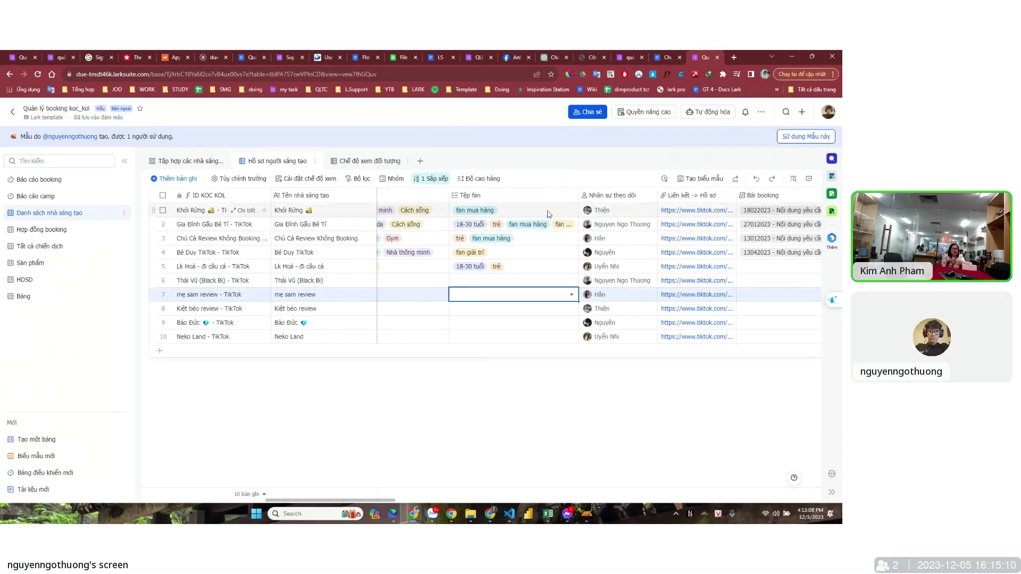
Step: View the available Chủ đề options for the sixth creator and close the list without choosing any
{"action": "left_click", "coordinate": [465, 284]}
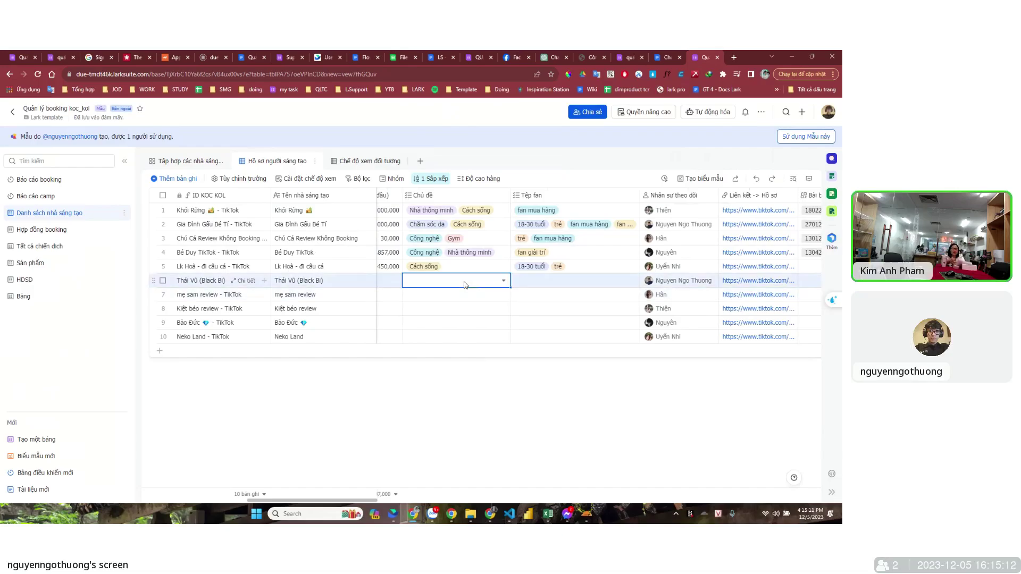
{"action": "left_click", "coordinate": [464, 285]}
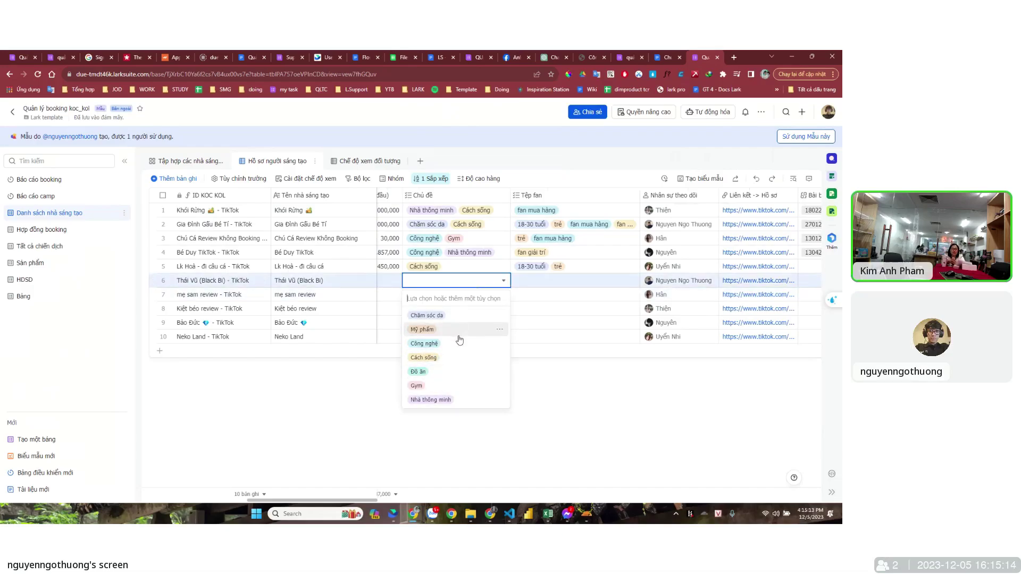
{"action": "left_click", "coordinate": [581, 381]}
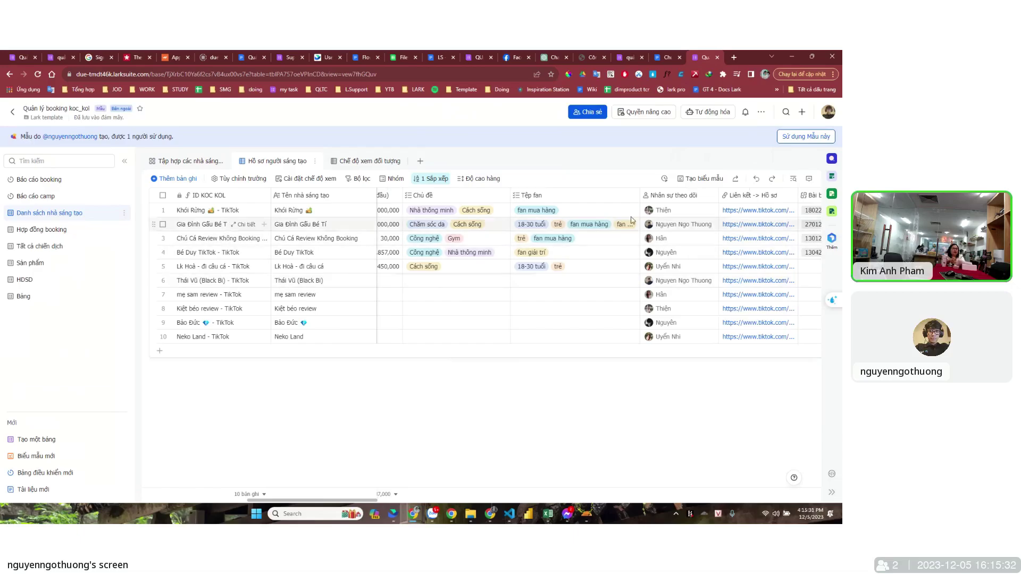
Step: Highlight the Nhân sự theo dõi values of the first four creators, then clear the selection
{"action": "left_click", "coordinate": [678, 211]}
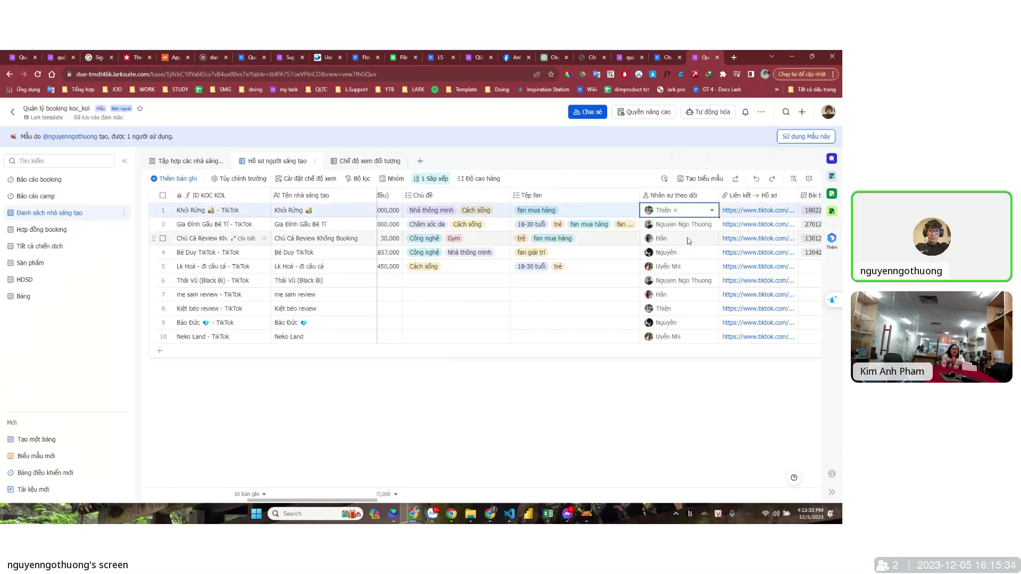
{"action": "left_click", "coordinate": [684, 257], "text": "shift"}
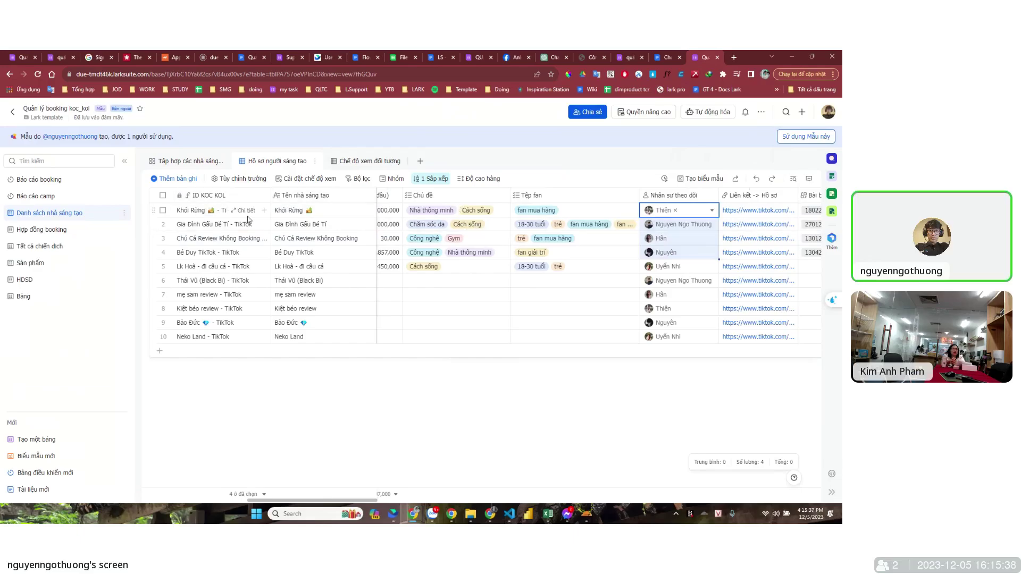
{"action": "left_click", "coordinate": [565, 308]}
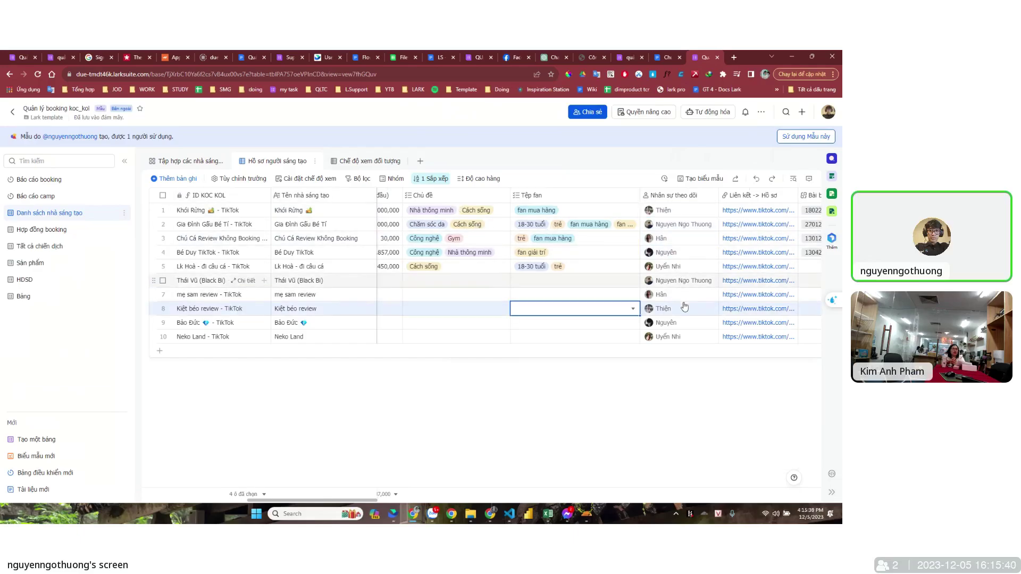
Step: Review the remaining creator profile columns from Bài booking and Email through Giá/Bài and Lượt Follow to Ngày hợp tác gần đây nhất
{"action": "scroll", "coordinate": [645, 257], "scroll_direction": "right", "scroll_amount": 3}
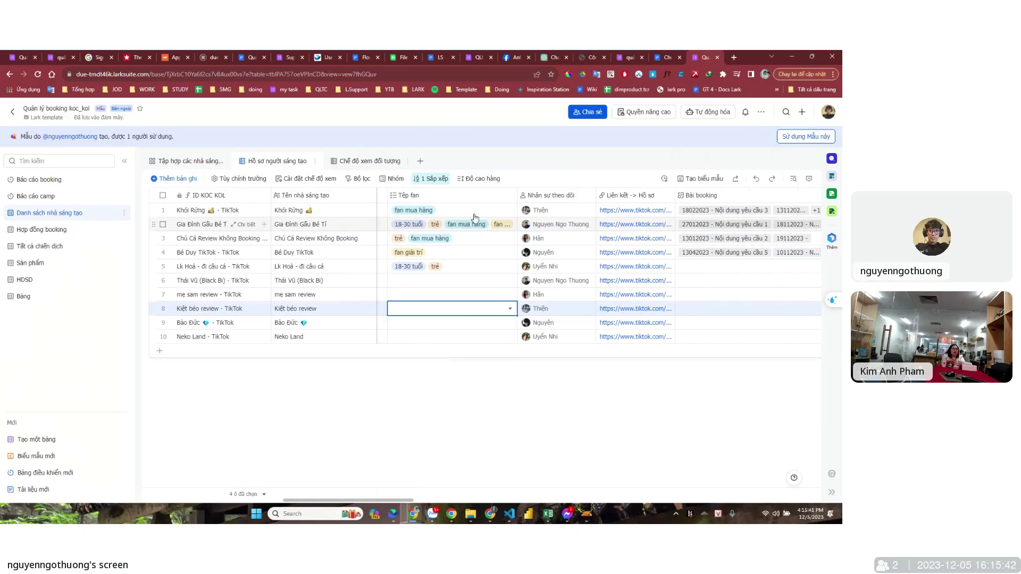
{"action": "scroll", "coordinate": [486, 226], "scroll_direction": "right", "scroll_amount": 8}
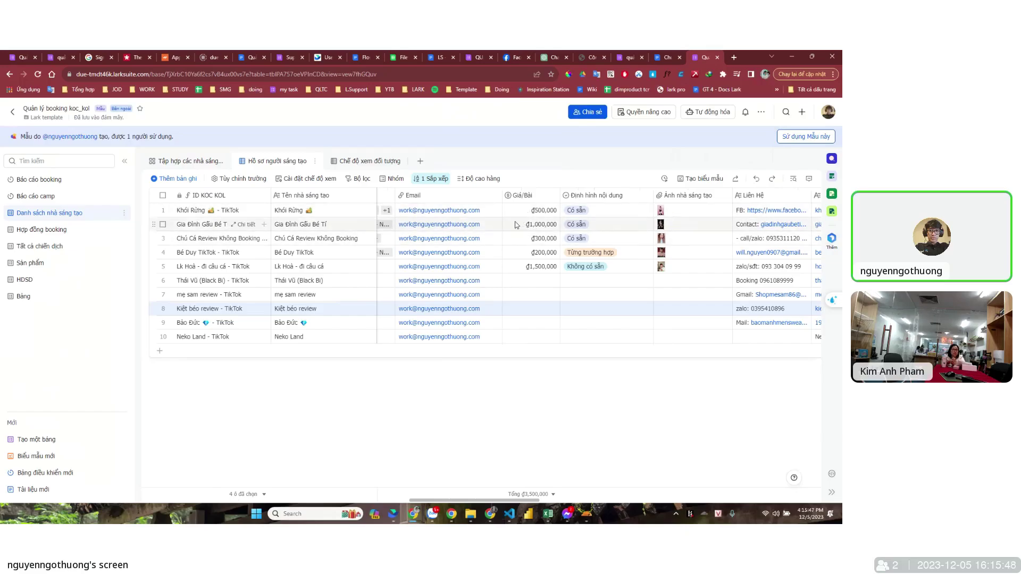
{"action": "scroll", "coordinate": [500, 225], "scroll_direction": "right", "scroll_amount": 6}
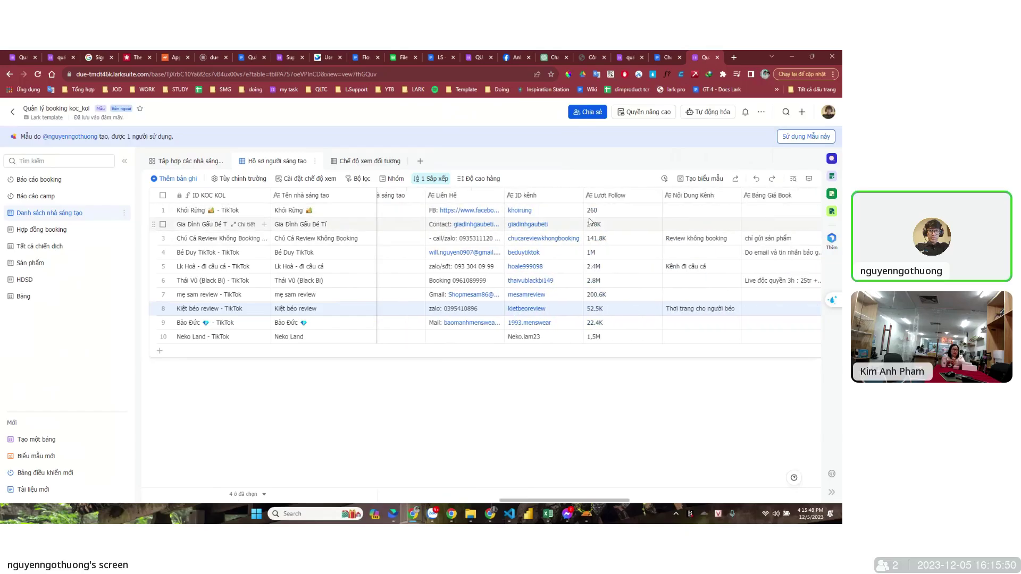
{"action": "scroll", "coordinate": [589, 222], "scroll_direction": "right", "scroll_amount": 4}
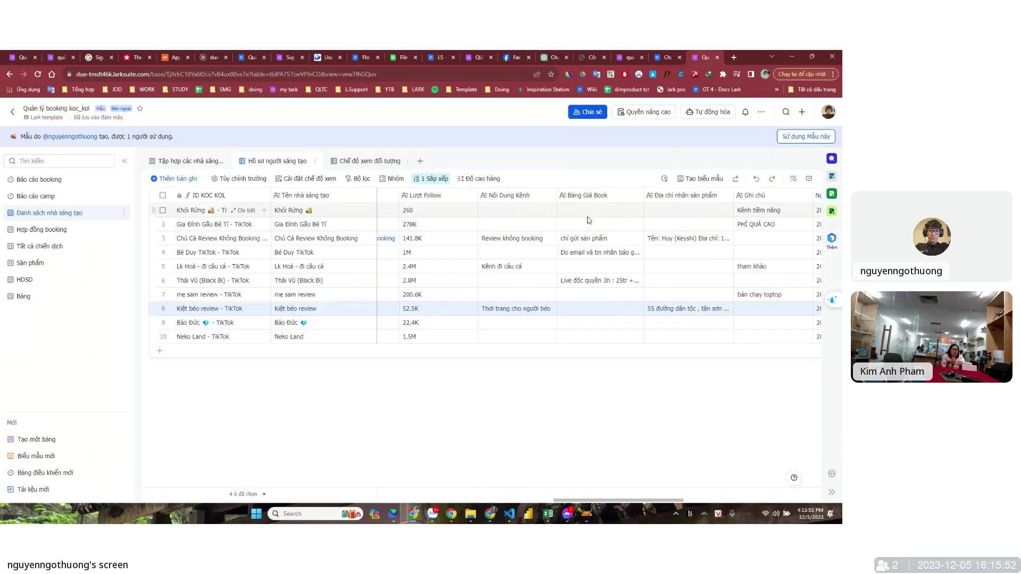
{"action": "scroll", "coordinate": [589, 219], "scroll_direction": "right", "scroll_amount": 2}
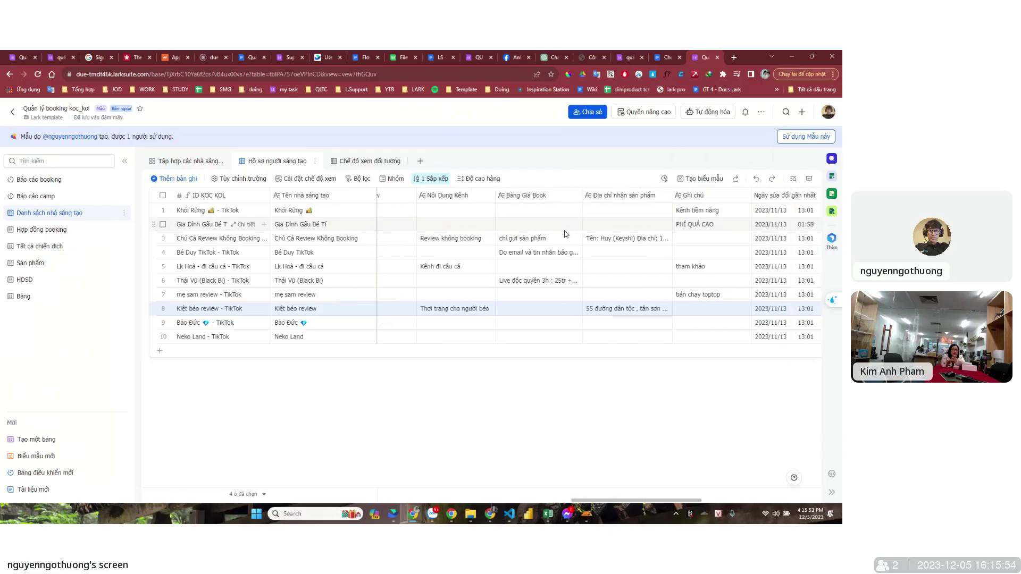
{"action": "scroll", "coordinate": [565, 234], "scroll_direction": "left", "scroll_amount": 2}
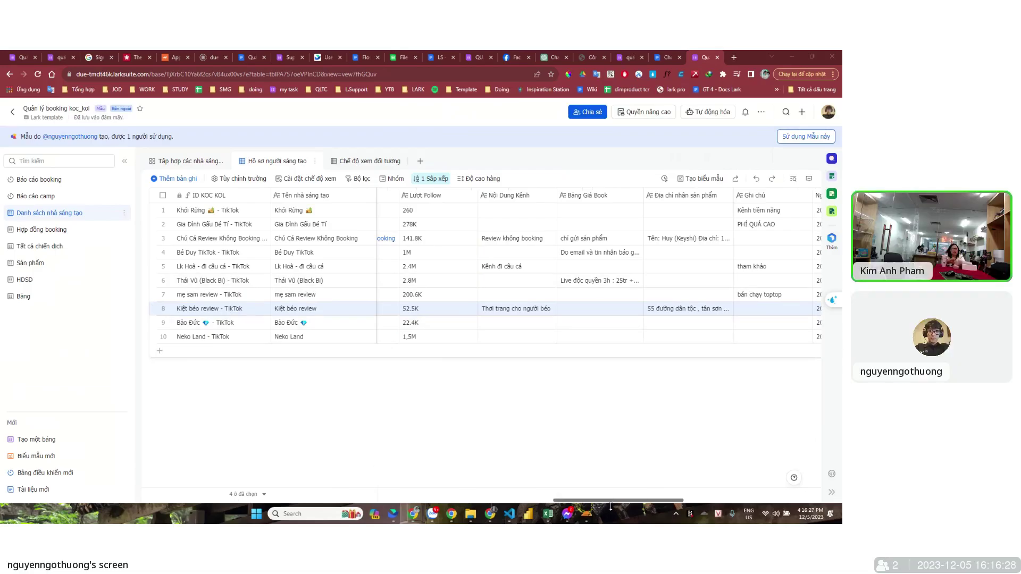
{"action": "left_click_drag", "start_coordinate": [610, 499], "coordinate": [704, 492]}
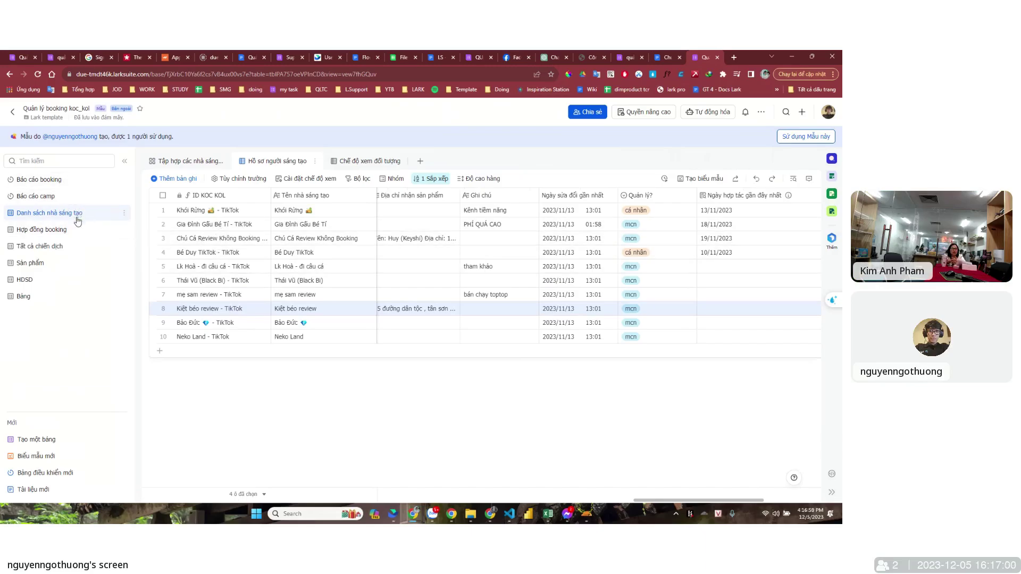
Step: On the Báo cáo booking dashboard, inspect the creator records behind TỔNG SỐ LƯỢNG KOC KOL and close them
{"action": "left_click", "coordinate": [61, 181]}
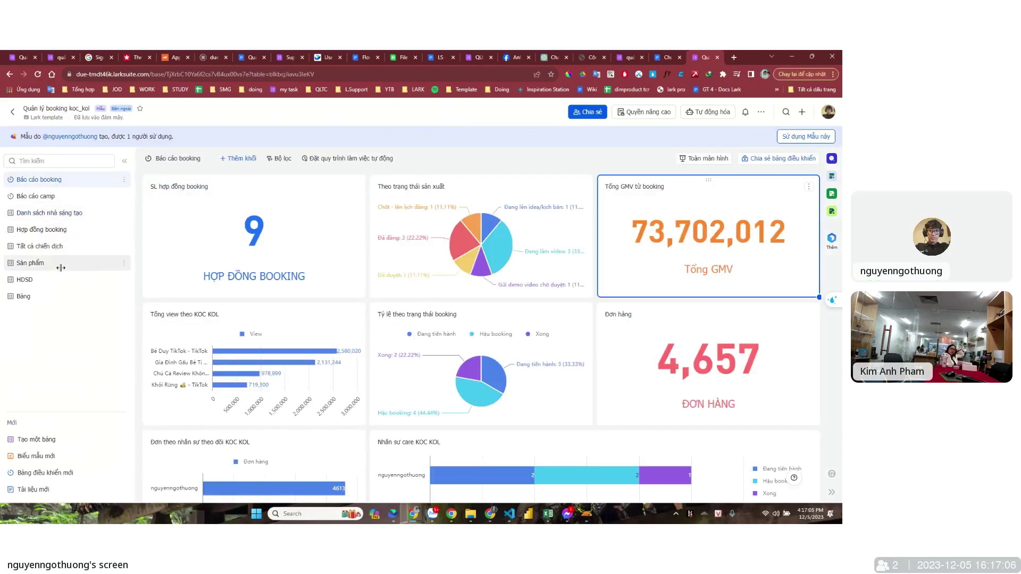
{"action": "scroll", "coordinate": [239, 242], "scroll_direction": "up", "scroll_amount": 2}
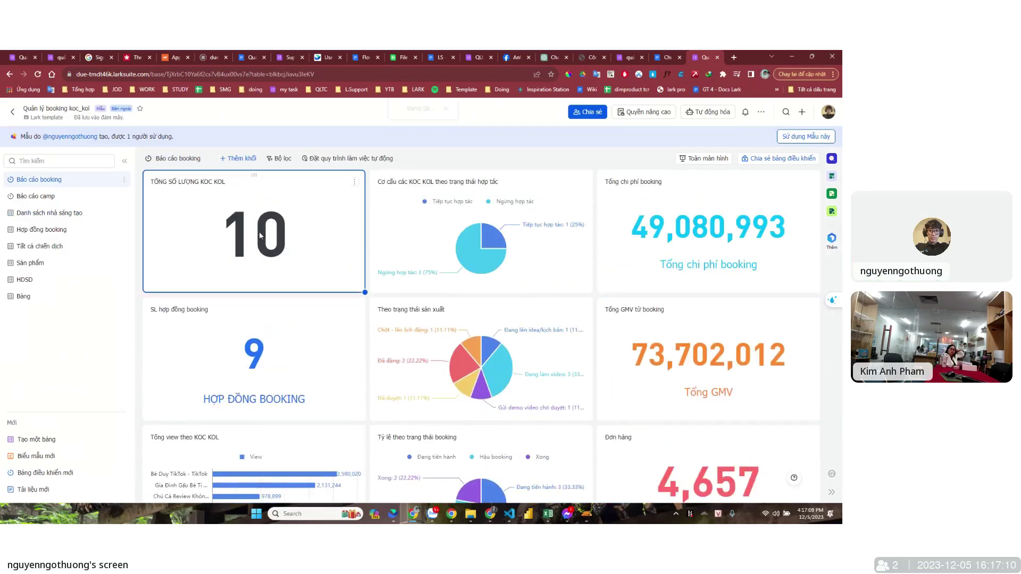
{"action": "left_click", "coordinate": [251, 236]}
{"action": "scroll", "coordinate": [373, 266], "scroll_direction": "right", "scroll_amount": 5}
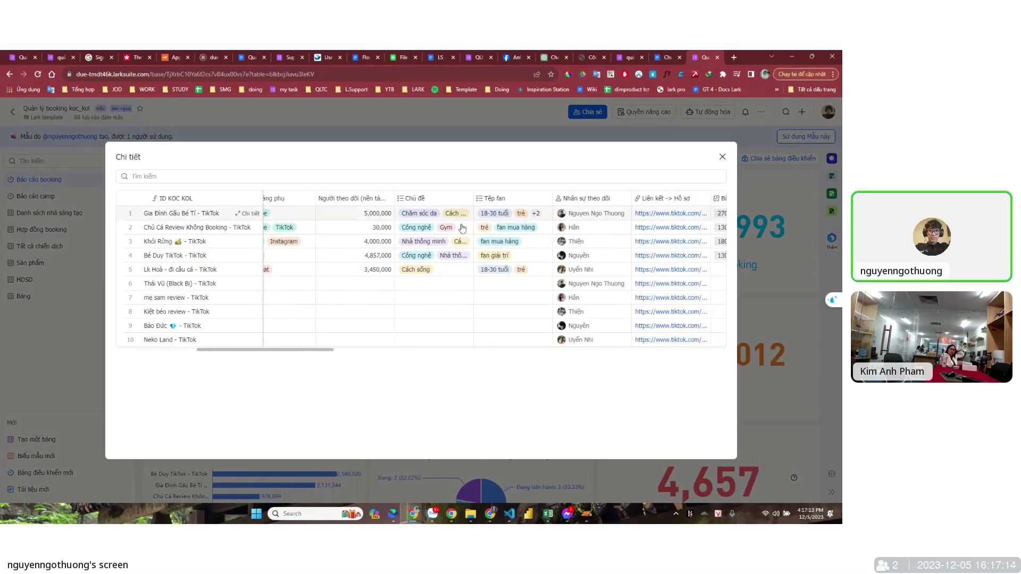
{"action": "left_click", "coordinate": [722, 158]}
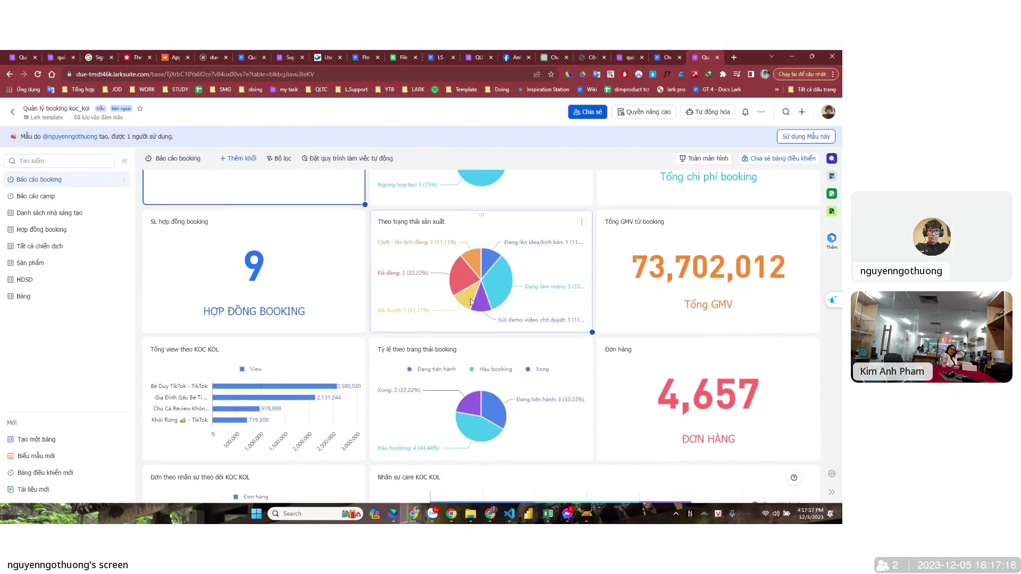
Step: Review the lower dashboard charts, inspect the View figures behind the longest bar of Tổng view theo KOC KOL, and close the records
{"action": "scroll", "coordinate": [470, 302], "scroll_direction": "down", "scroll_amount": 3}
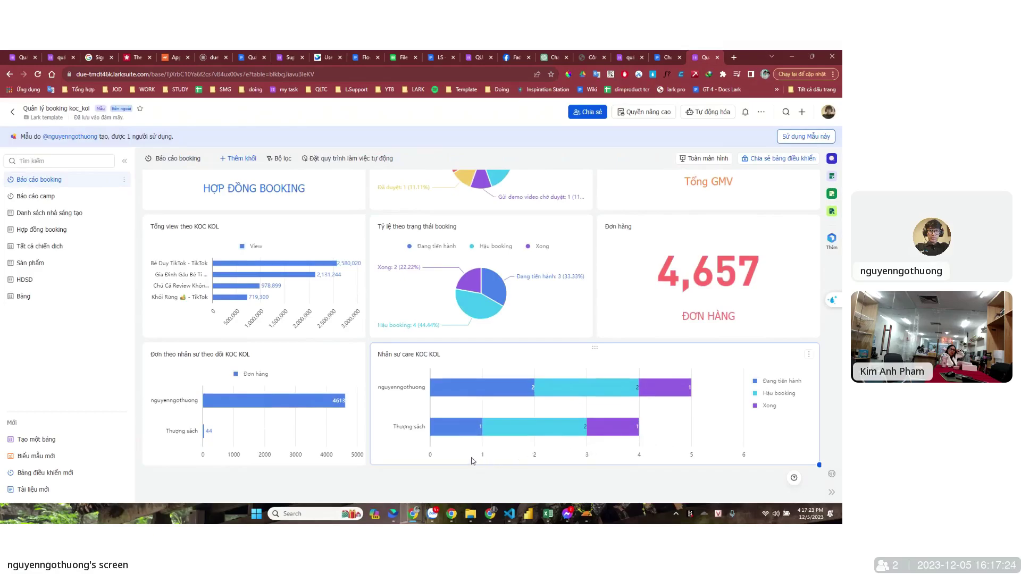
{"action": "scroll", "coordinate": [472, 460], "scroll_direction": "up", "scroll_amount": 1}
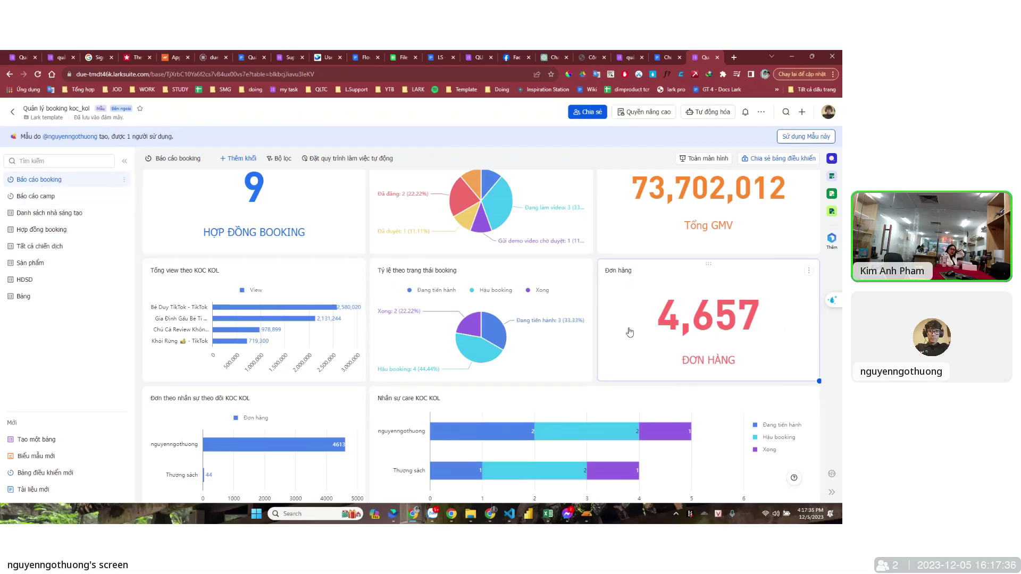
{"action": "mouse_move", "coordinate": [291, 311]}
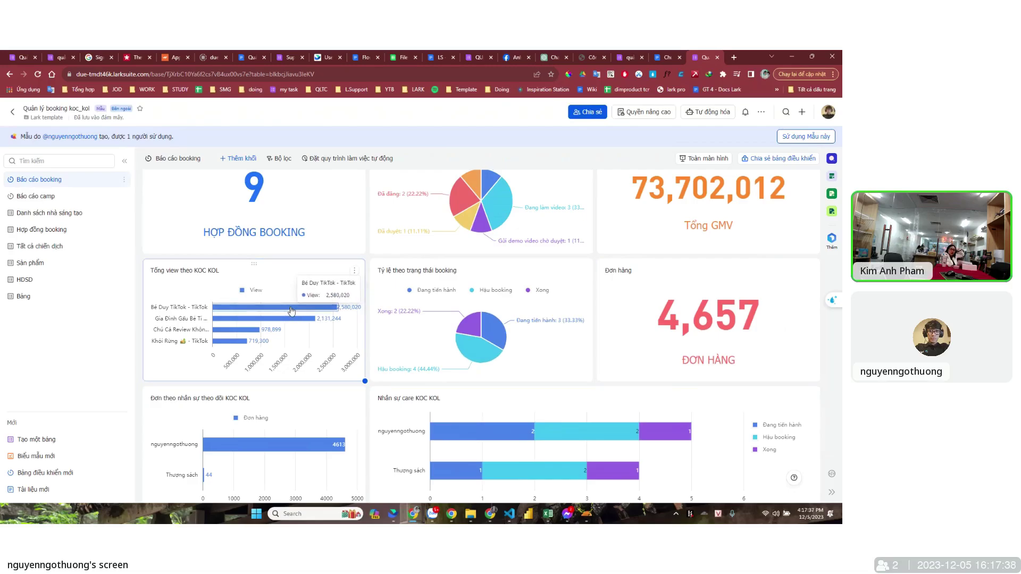
{"action": "left_click", "coordinate": [292, 311]}
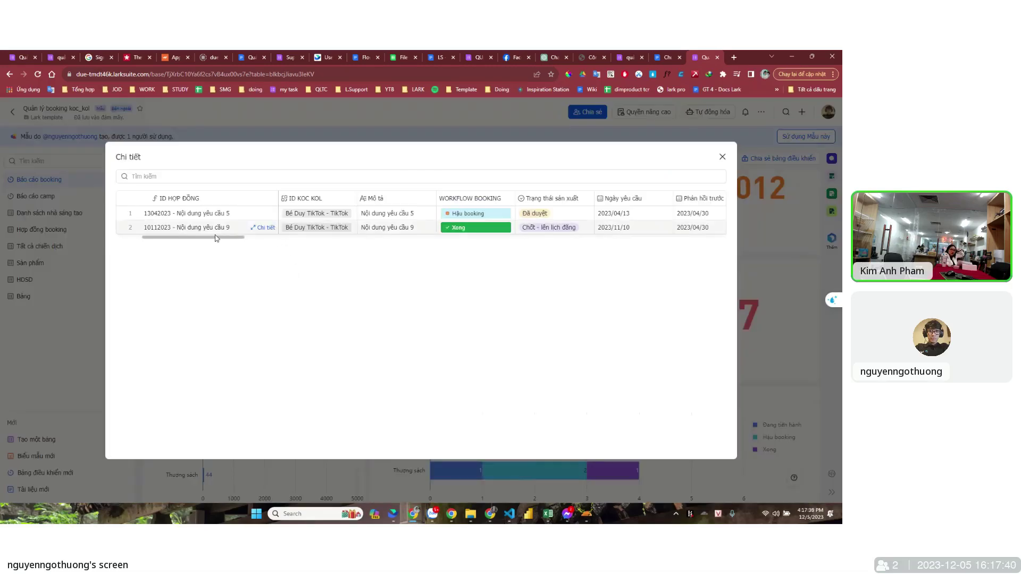
{"action": "left_click_drag", "start_coordinate": [327, 237], "coordinate": [482, 239]}
{"action": "left_click", "coordinate": [452, 218]}
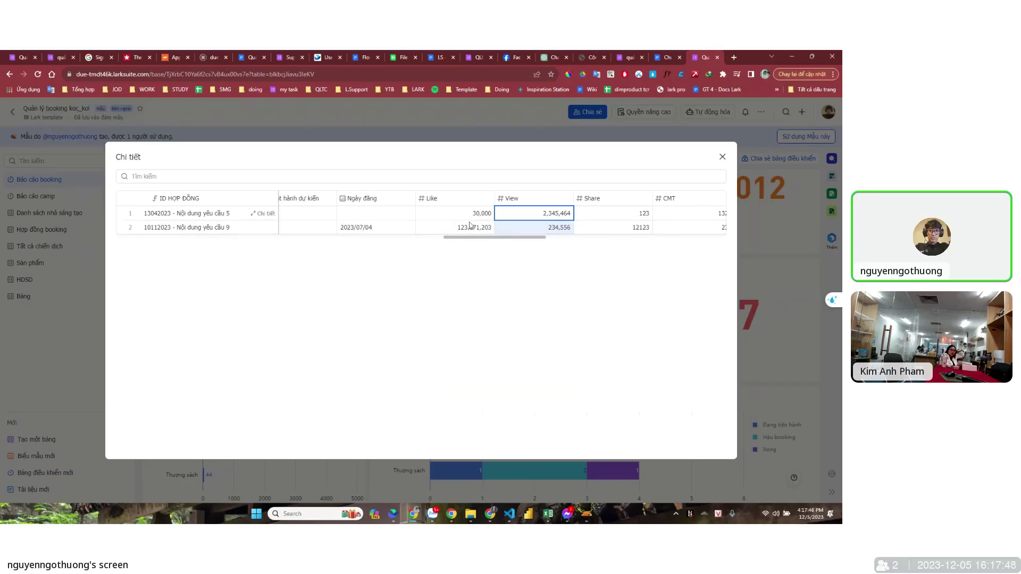
{"action": "left_click", "coordinate": [722, 157]}
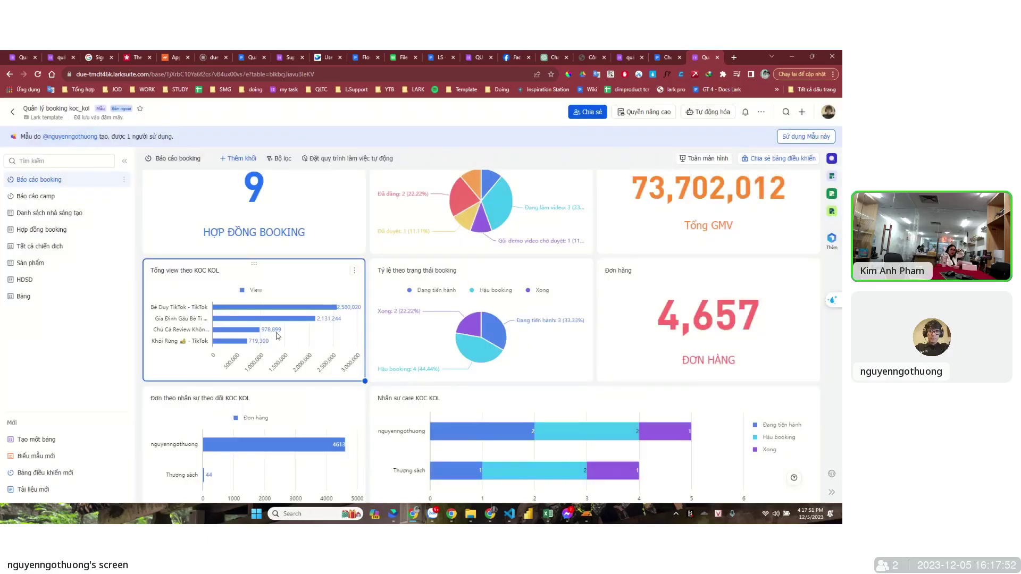
Step: Inspect the booking records behind the second bar of Tổng view theo KOC KOL through to the Camp column, and close them
{"action": "mouse_move", "coordinate": [247, 323]}
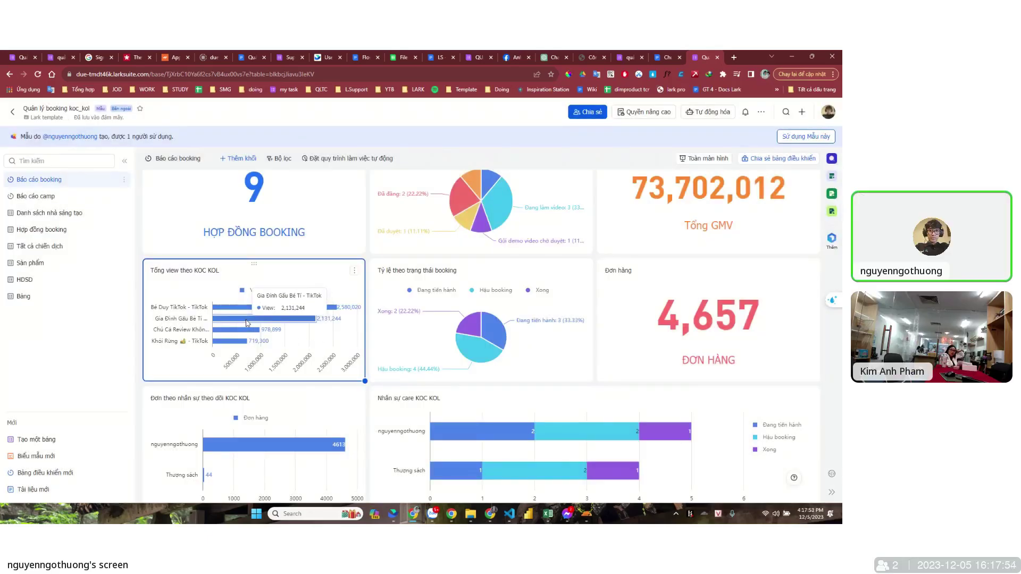
{"action": "left_click", "coordinate": [247, 322]}
{"action": "left_click_drag", "start_coordinate": [239, 237], "coordinate": [615, 246]}
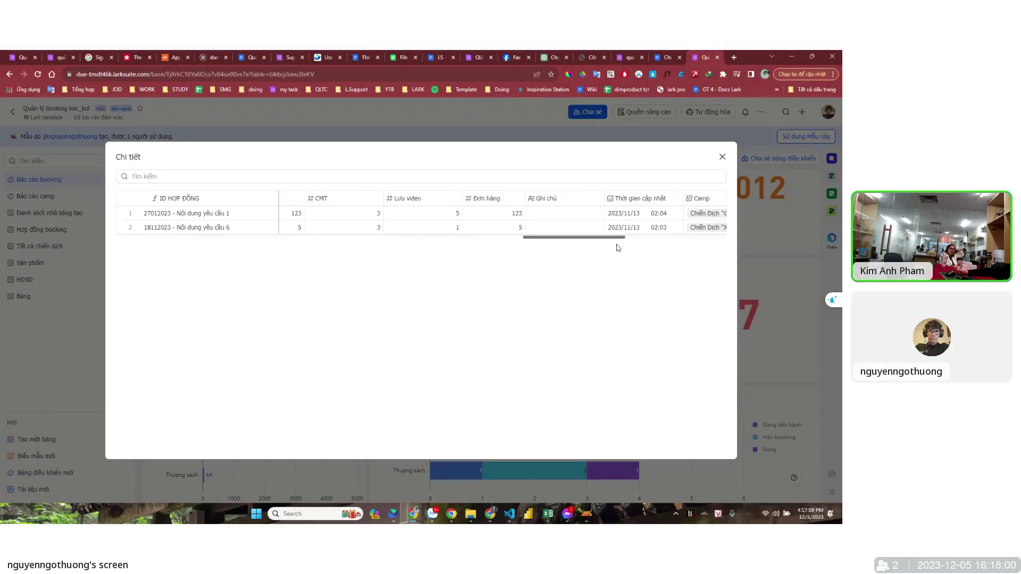
{"action": "left_click", "coordinate": [722, 156]}
Step: Open the Hợp đồng booking table and examine the engagement columns from Like to Đơn hàng grouped by creator
{"action": "scroll", "coordinate": [317, 302], "scroll_direction": "up", "scroll_amount": 2}
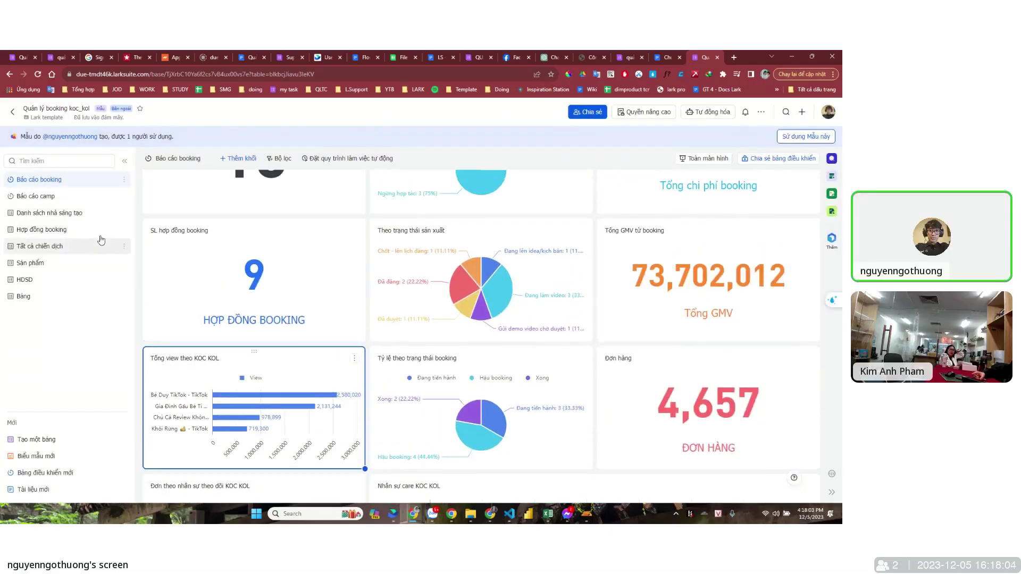
{"action": "left_click", "coordinate": [68, 231]}
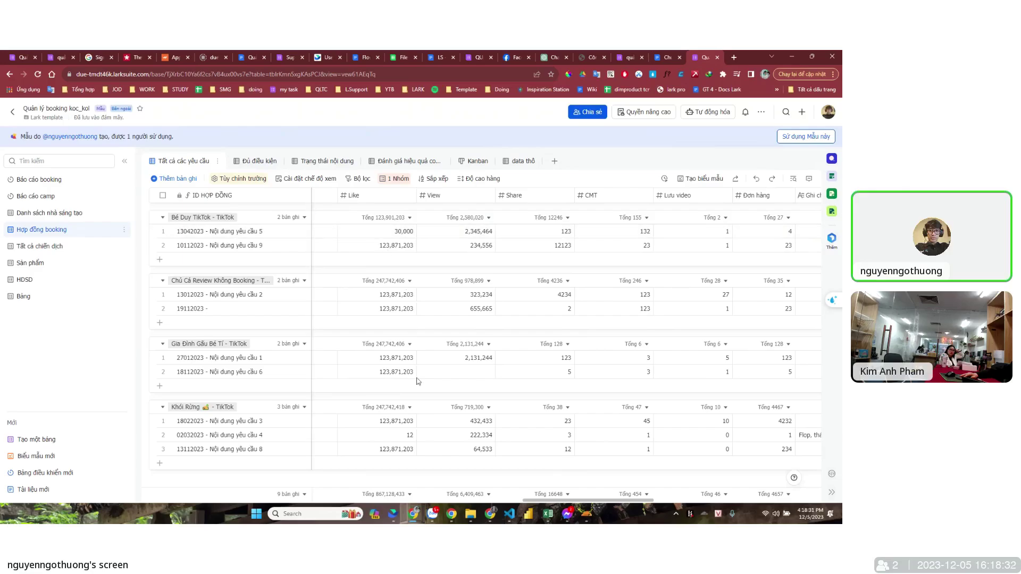
{"action": "scroll", "coordinate": [568, 494], "scroll_direction": "left", "scroll_amount": 15}
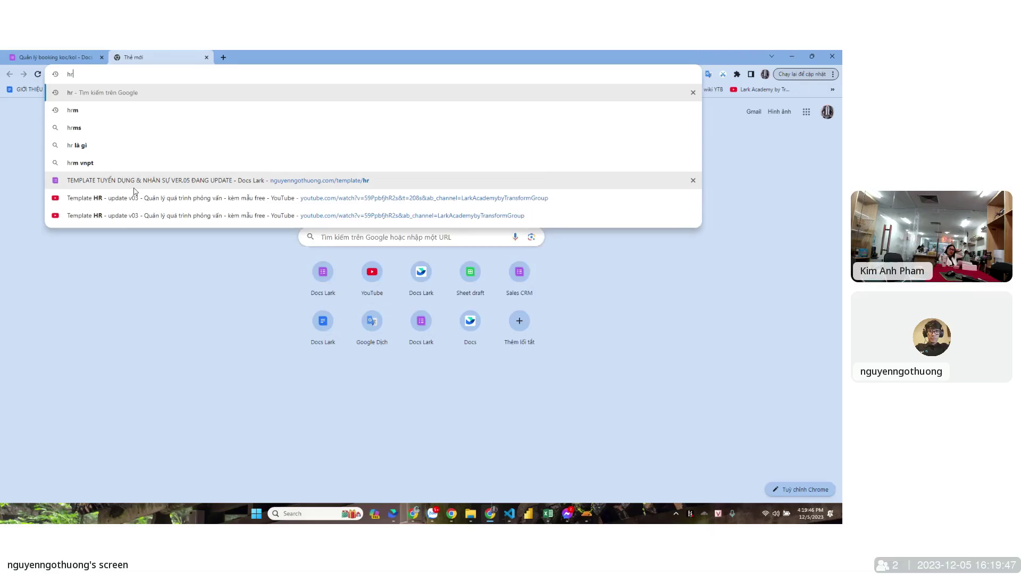
Step: Open the base TEMPLATE TUYỂN DỤNG & NHÂN SỰ VER.05 and view its Thông tin nhân sự v01 table
{"action": "left_click", "coordinate": [161, 180]}
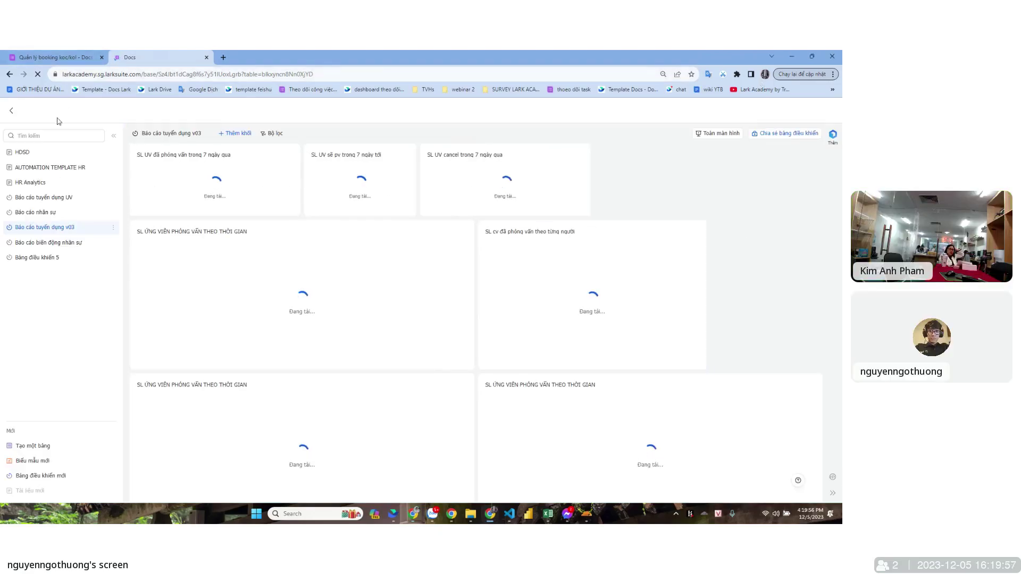
{"action": "left_click", "coordinate": [49, 134]}
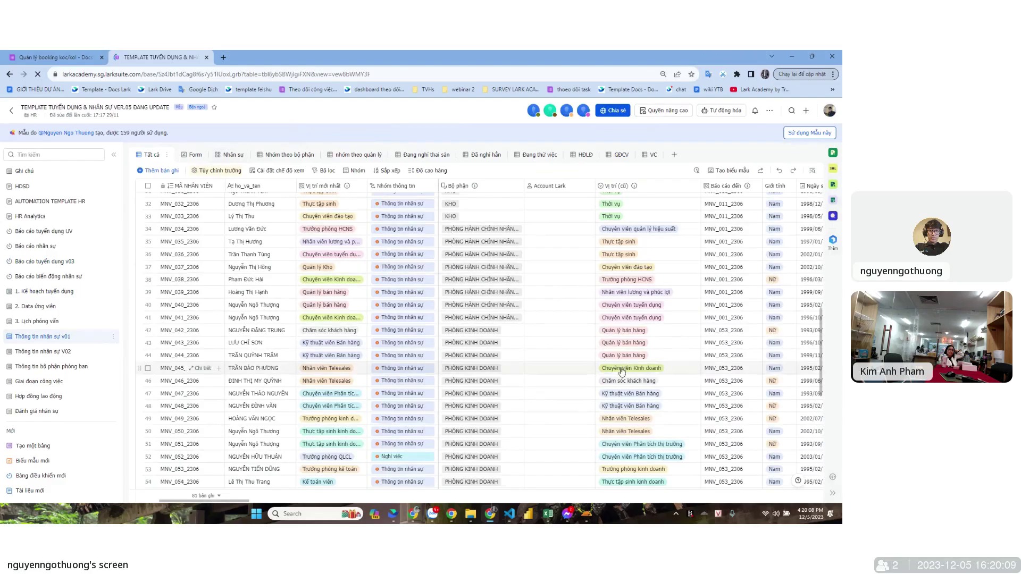
Step: Examine the employee columns of the Tất cả view, from Báo cáo đến across to HỢP ĐỒNG LAO ĐỘNG
{"action": "scroll", "coordinate": [621, 371], "scroll_direction": "right", "scroll_amount": 4}
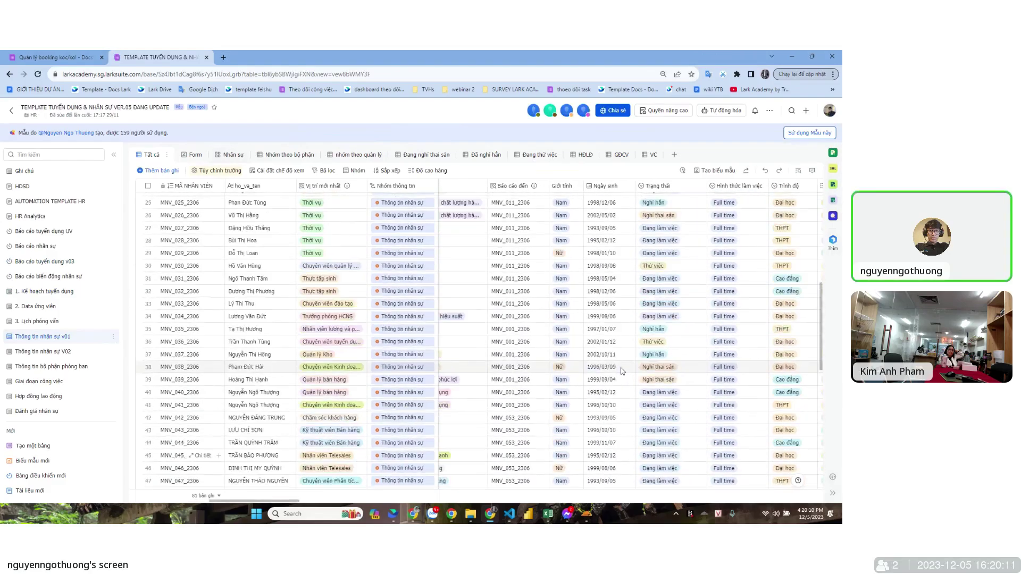
{"action": "scroll", "coordinate": [621, 371], "scroll_direction": "up", "scroll_amount": 5}
{"action": "scroll", "coordinate": [621, 370], "scroll_direction": "right", "scroll_amount": 4}
{"action": "scroll", "coordinate": [621, 371], "scroll_direction": "up", "scroll_amount": 4}
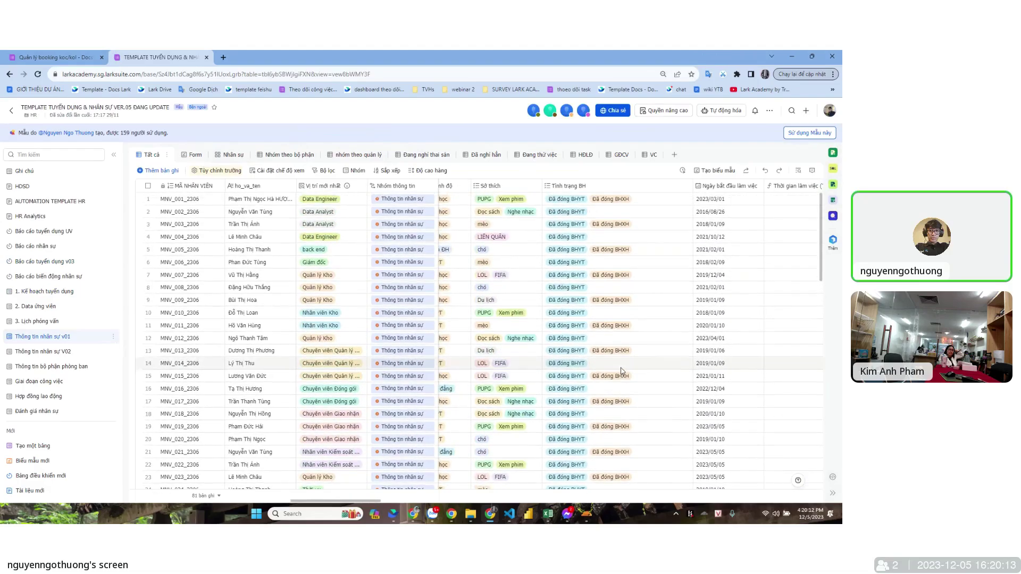
{"action": "scroll", "coordinate": [621, 370], "scroll_direction": "down", "scroll_amount": 1}
{"action": "scroll", "coordinate": [621, 371], "scroll_direction": "right", "scroll_amount": 10}
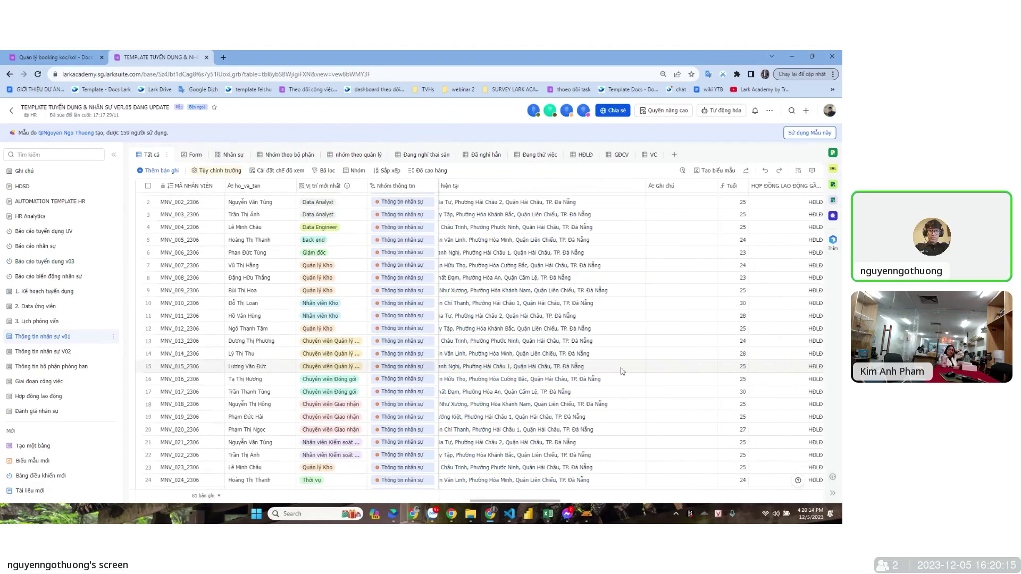
Step: Open the Nhân sự gallery view of Thông tin nhân sự v01 and browse the employee cards
{"action": "left_click", "coordinate": [228, 154]}
{"action": "scroll", "coordinate": [496, 335], "scroll_direction": "down", "scroll_amount": 3}
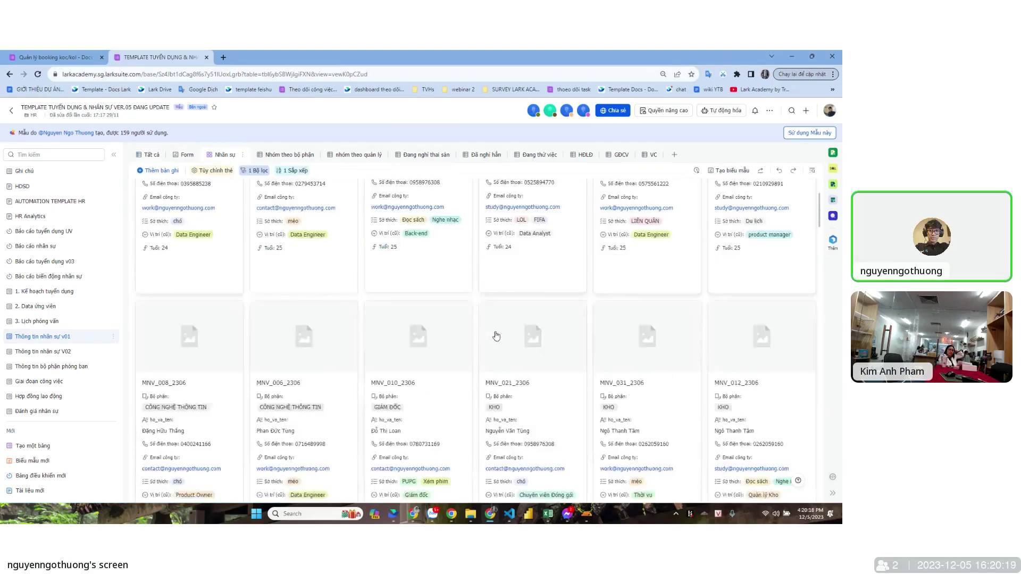
{"action": "scroll", "coordinate": [496, 335], "scroll_direction": "down", "scroll_amount": 4}
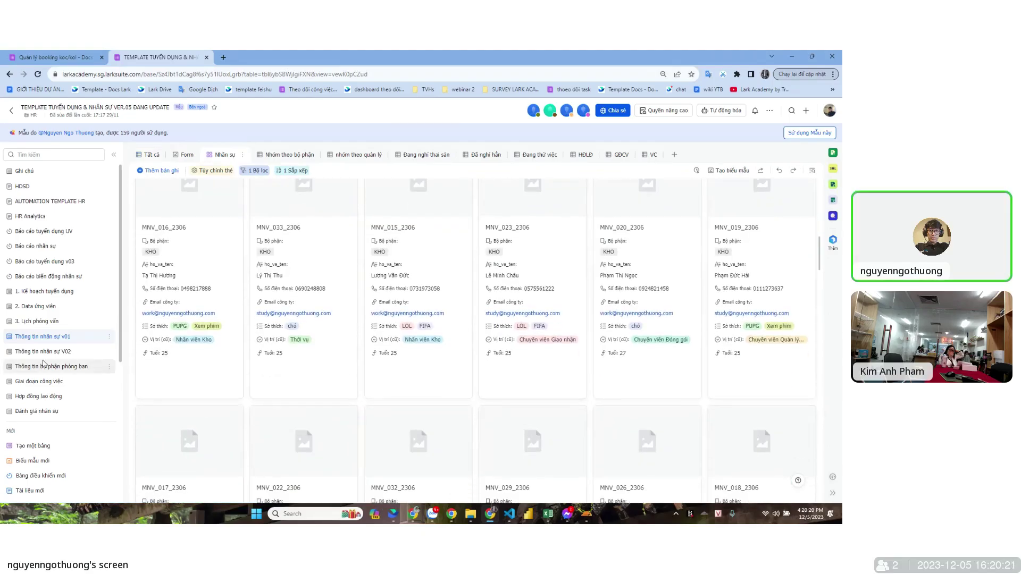
Step: Open the 1. Kế hoạch tuyển dụng table and review the recruitment positions in its view grouped by department
{"action": "scroll", "coordinate": [52, 346], "scroll_direction": "down", "scroll_amount": 3}
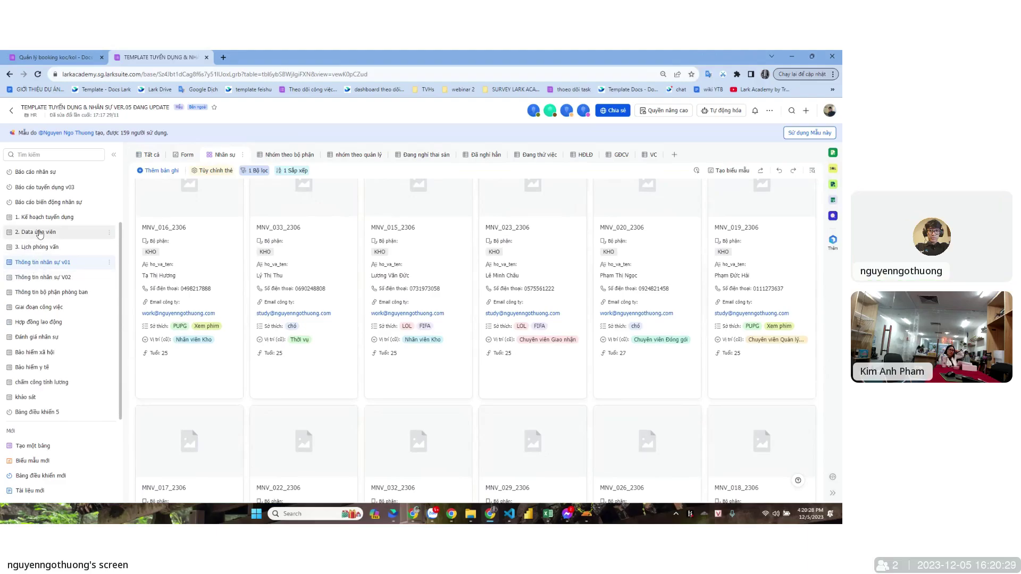
{"action": "left_click", "coordinate": [109, 219]}
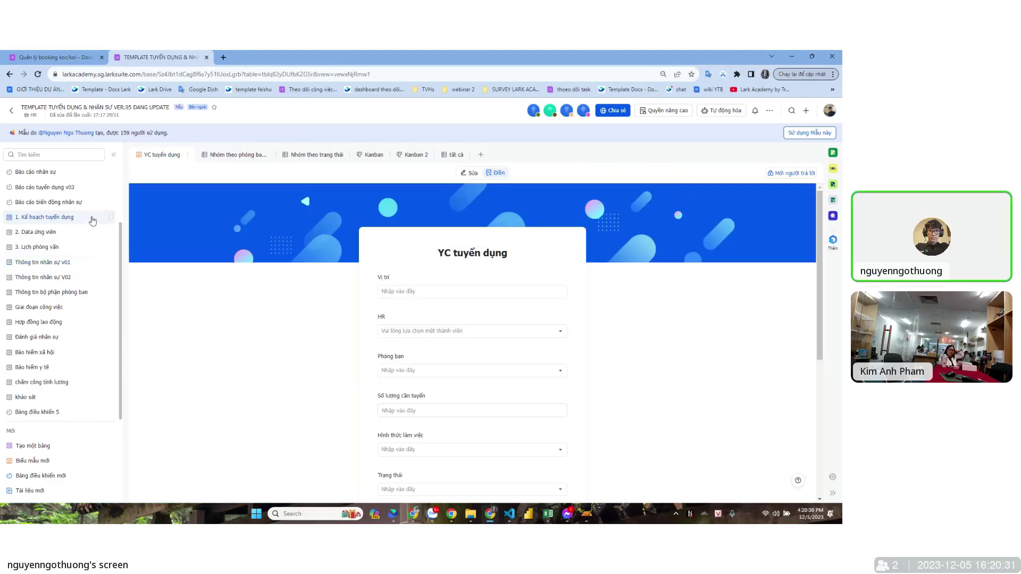
{"action": "left_click", "coordinate": [214, 160]}
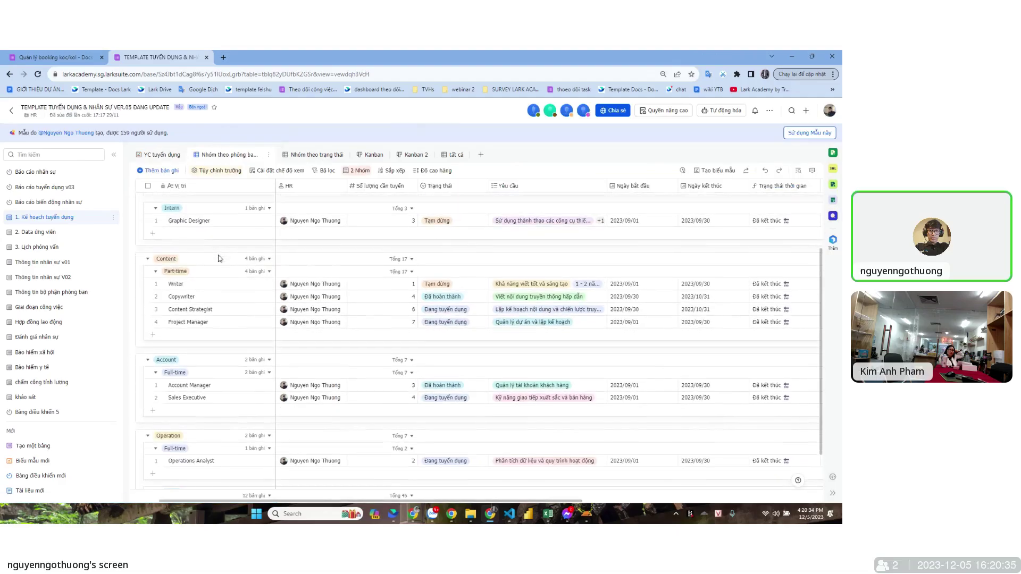
{"action": "scroll", "coordinate": [218, 259], "scroll_direction": "up", "scroll_amount": 2}
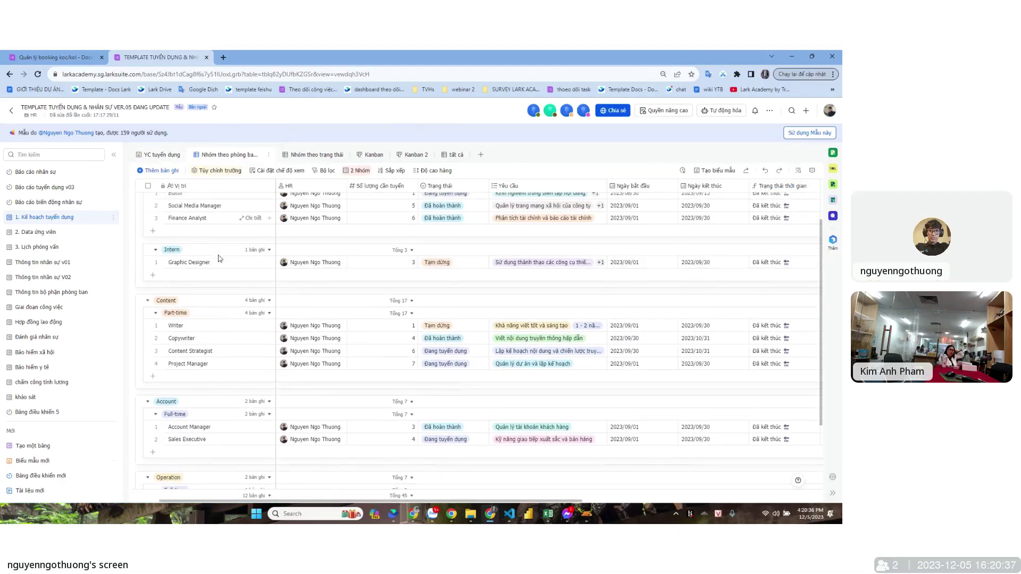
{"action": "scroll", "coordinate": [218, 258], "scroll_direction": "up", "scroll_amount": 2}
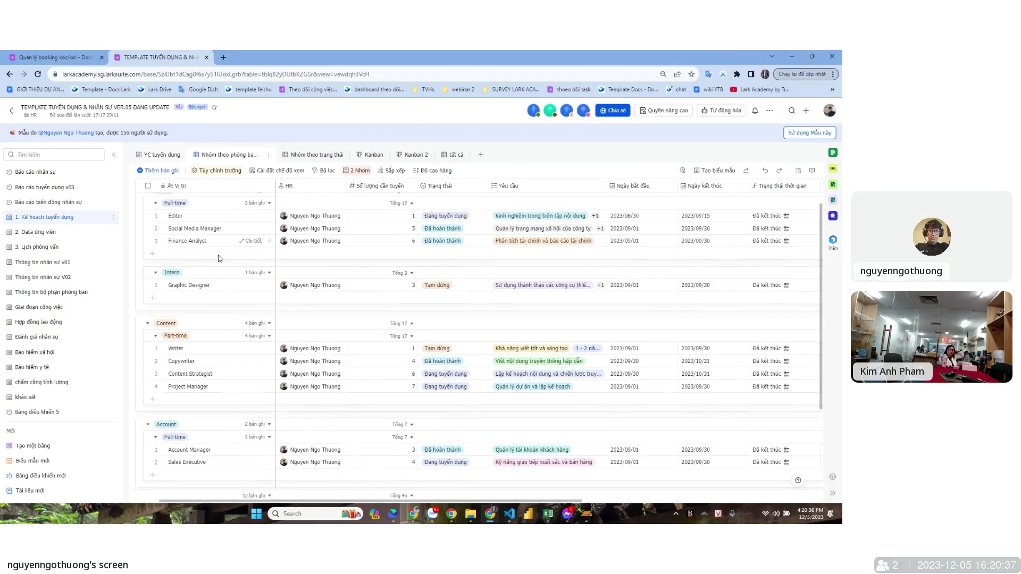
Step: Open the 2. Data ứng viên table and review the questions of its CV submission form down to Note
{"action": "left_click", "coordinate": [70, 237]}
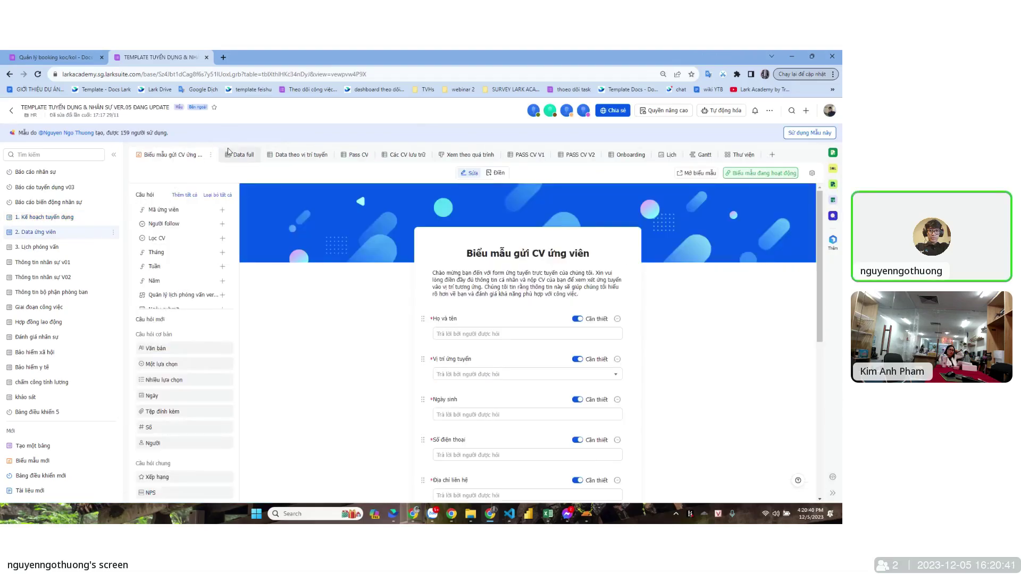
{"action": "scroll", "coordinate": [449, 323], "scroll_direction": "down", "scroll_amount": 5}
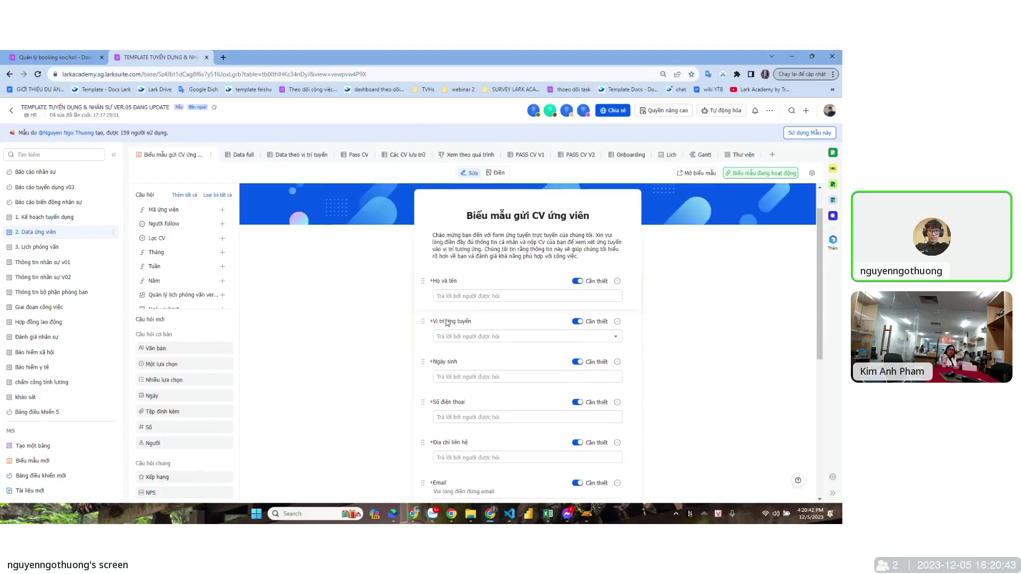
{"action": "scroll", "coordinate": [449, 323], "scroll_direction": "down", "scroll_amount": 3}
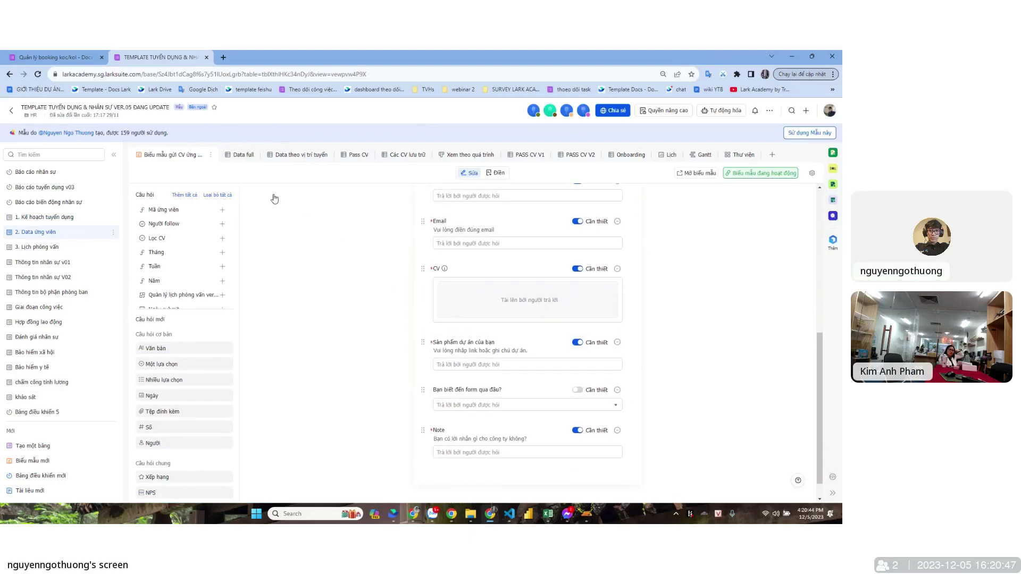
Step: Open the Data full view of the candidates and examine the CV, Nguồn and Lọc CV columns
{"action": "left_click", "coordinate": [239, 155]}
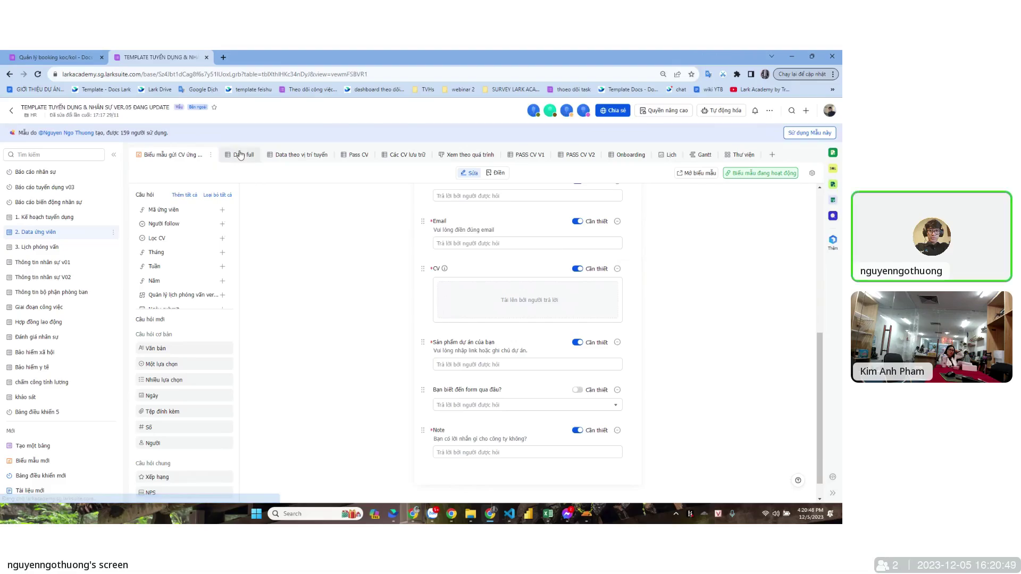
{"action": "scroll", "coordinate": [470, 267], "scroll_direction": "left", "scroll_amount": 2}
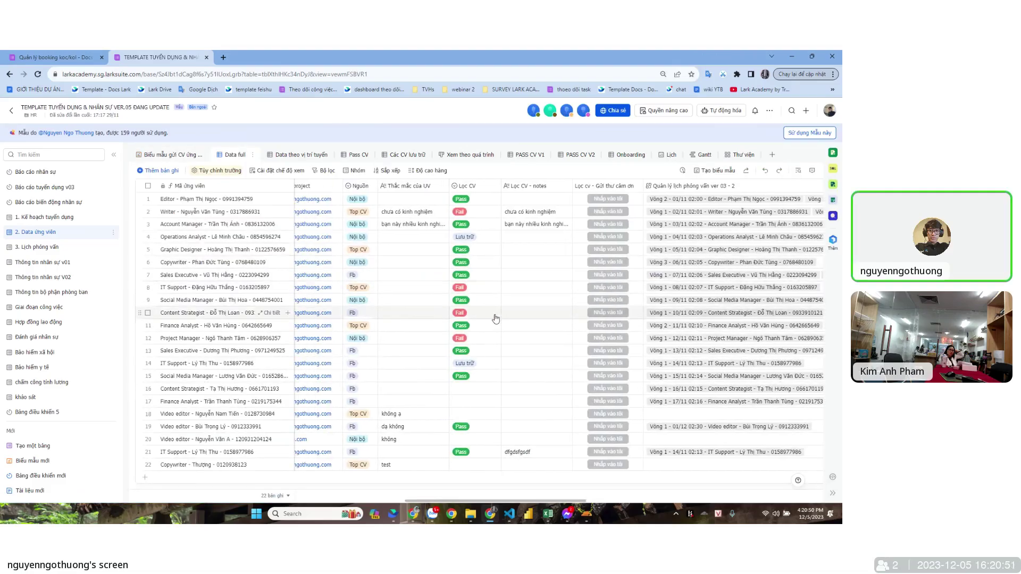
{"action": "scroll", "coordinate": [495, 319], "scroll_direction": "left", "scroll_amount": 3}
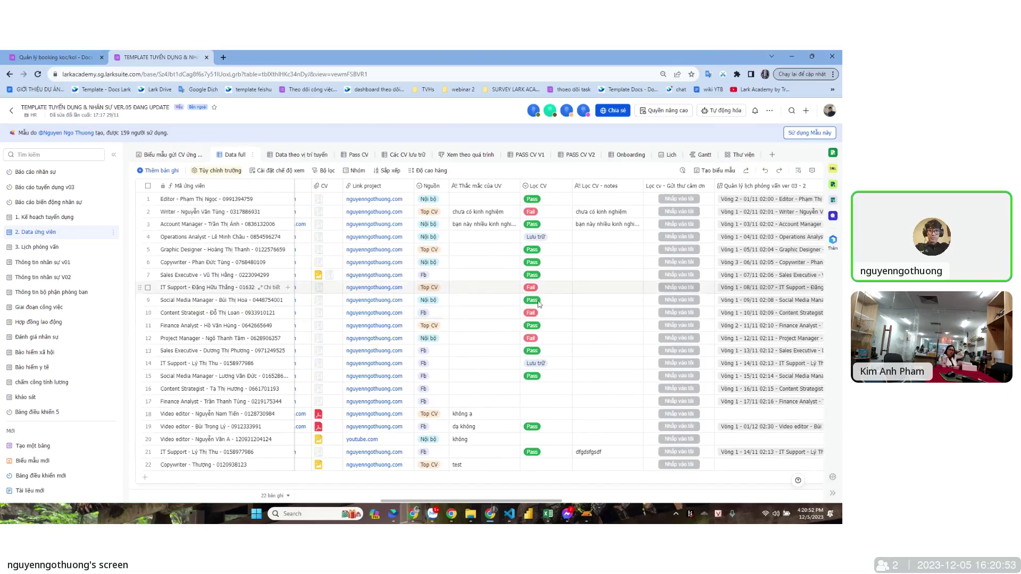
Step: Open the 3. Lịch phỏng vấn table and examine the interview rounds, times, interviewers, notes and Kết quả for each candidate
{"action": "left_click", "coordinate": [69, 253]}
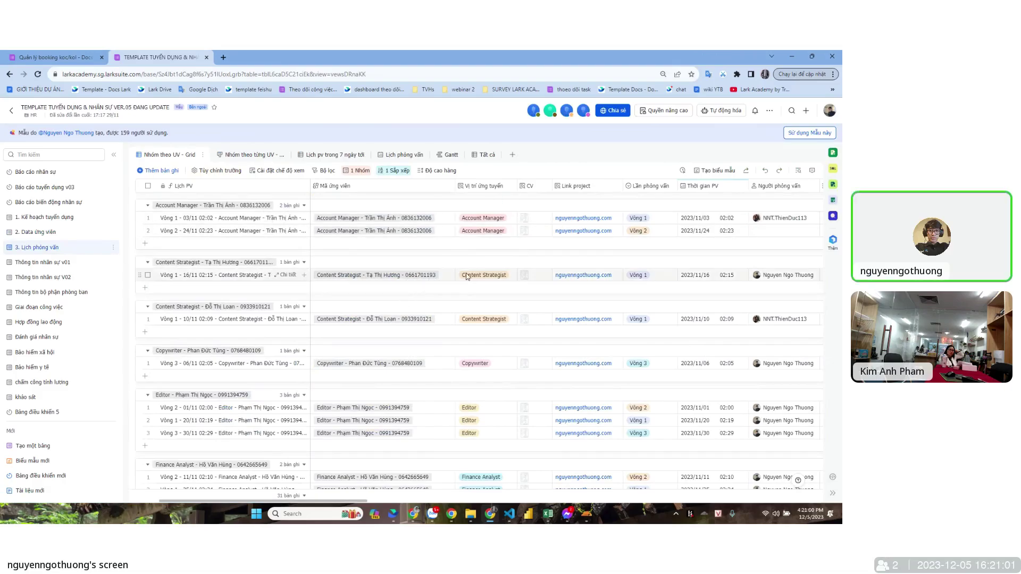
{"action": "scroll", "coordinate": [476, 277], "scroll_direction": "right", "scroll_amount": 5}
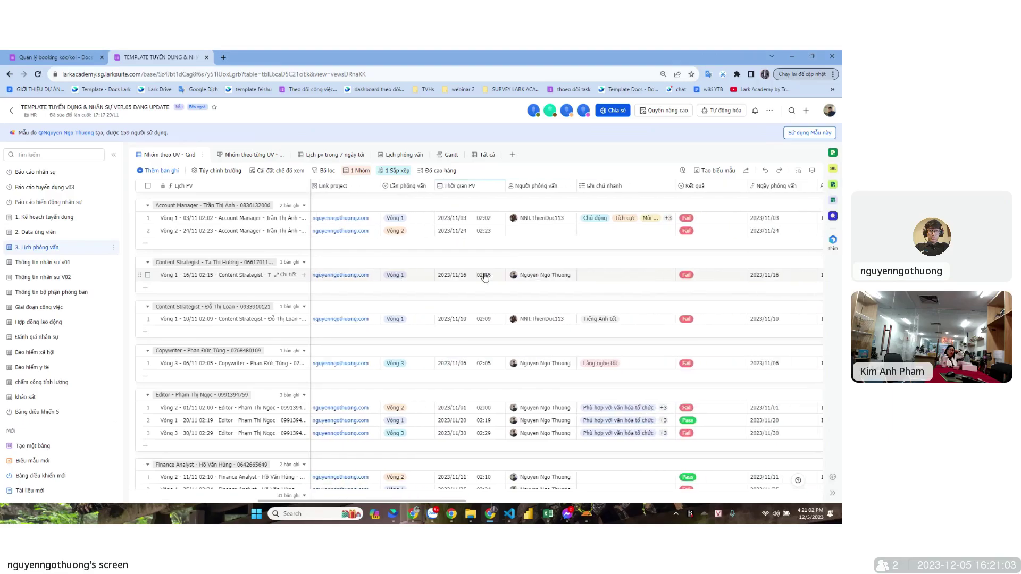
{"action": "scroll", "coordinate": [483, 276], "scroll_direction": "right", "scroll_amount": 1}
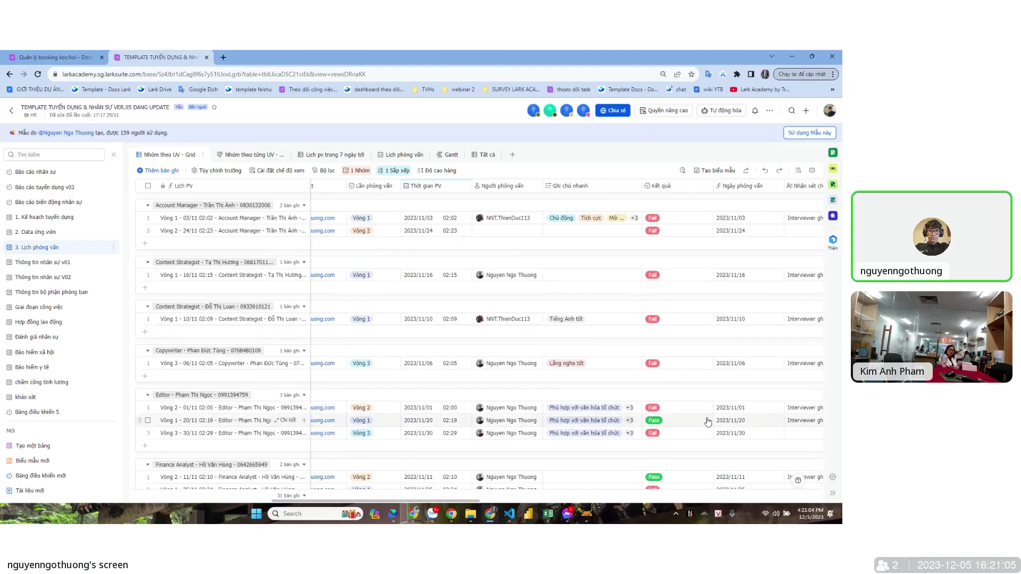
{"action": "scroll", "coordinate": [707, 422], "scroll_direction": "down", "scroll_amount": 3}
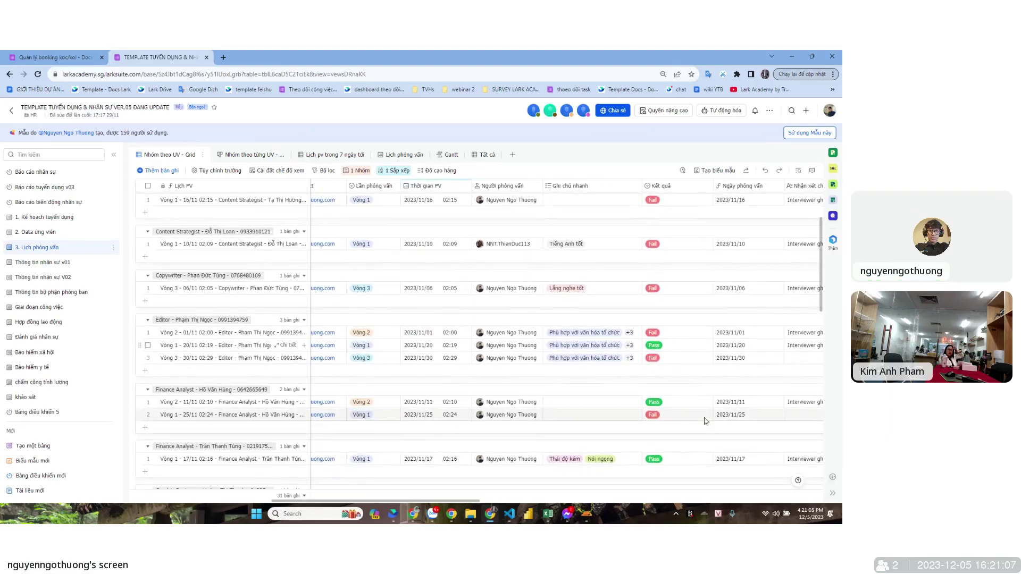
{"action": "scroll", "coordinate": [706, 421], "scroll_direction": "left", "scroll_amount": 3}
{"action": "scroll", "coordinate": [706, 421], "scroll_direction": "down", "scroll_amount": 3}
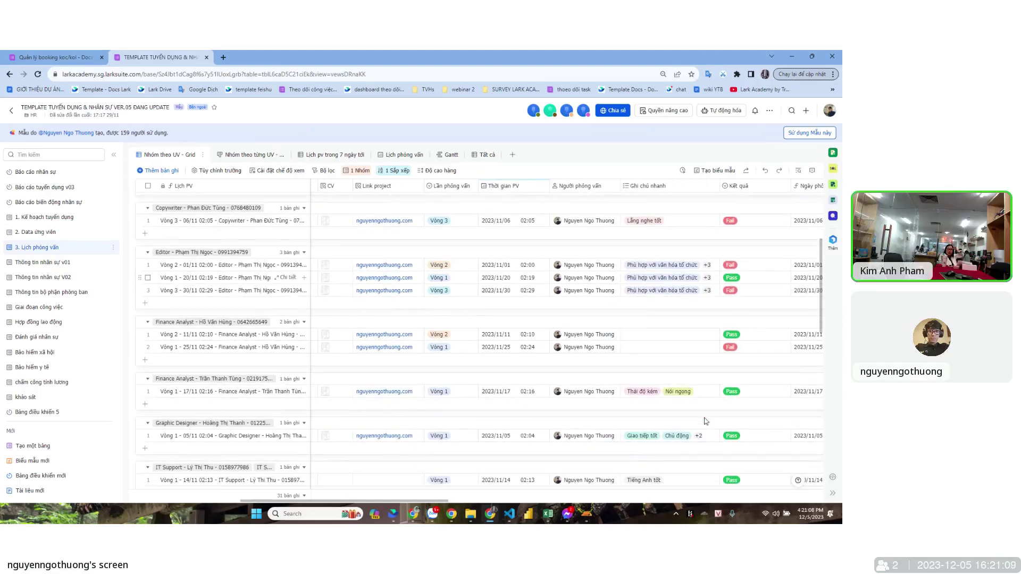
{"action": "scroll", "coordinate": [705, 421], "scroll_direction": "down", "scroll_amount": 6}
{"action": "scroll", "coordinate": [638, 415], "scroll_direction": "left", "scroll_amount": 3}
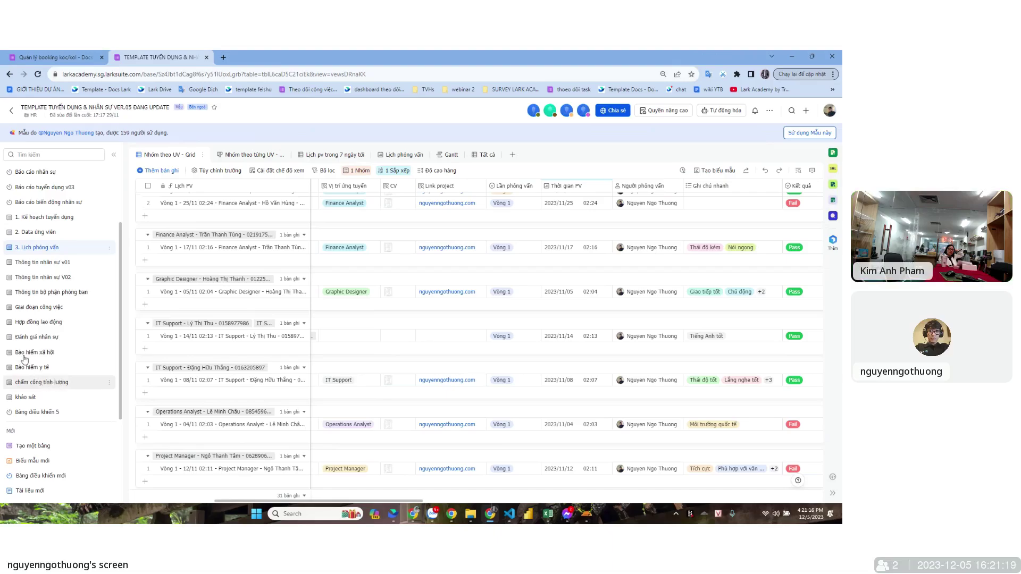
Step: Switch to the Chuyển đổi số với LARKSUITE document, expand section 2.6 ATTENDANCE and read through to its diagrams
{"action": "key", "text": "alt+Tab"}
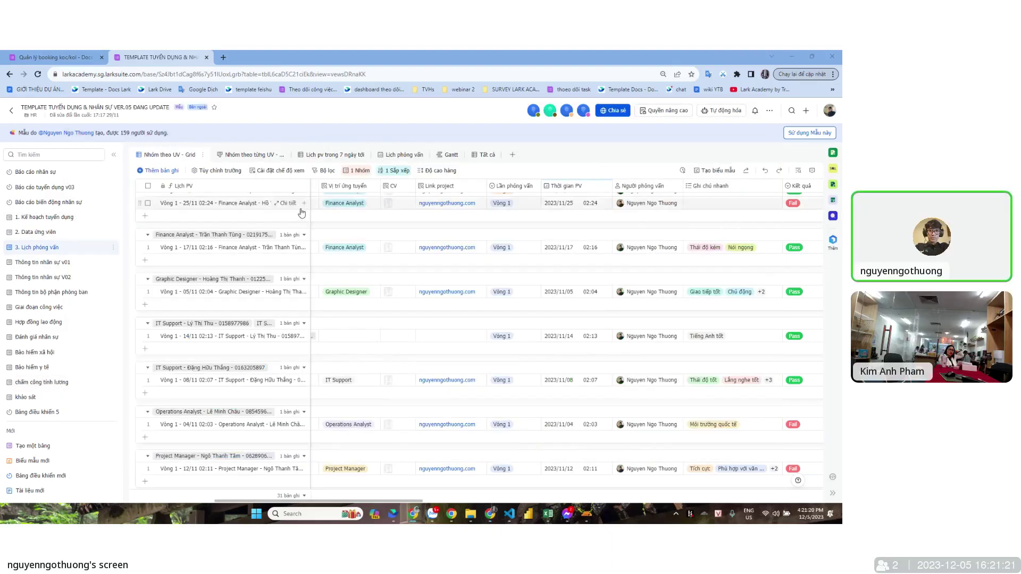
{"action": "key", "text": "alt+Tab"}
{"action": "left_click", "coordinate": [422, 148]}
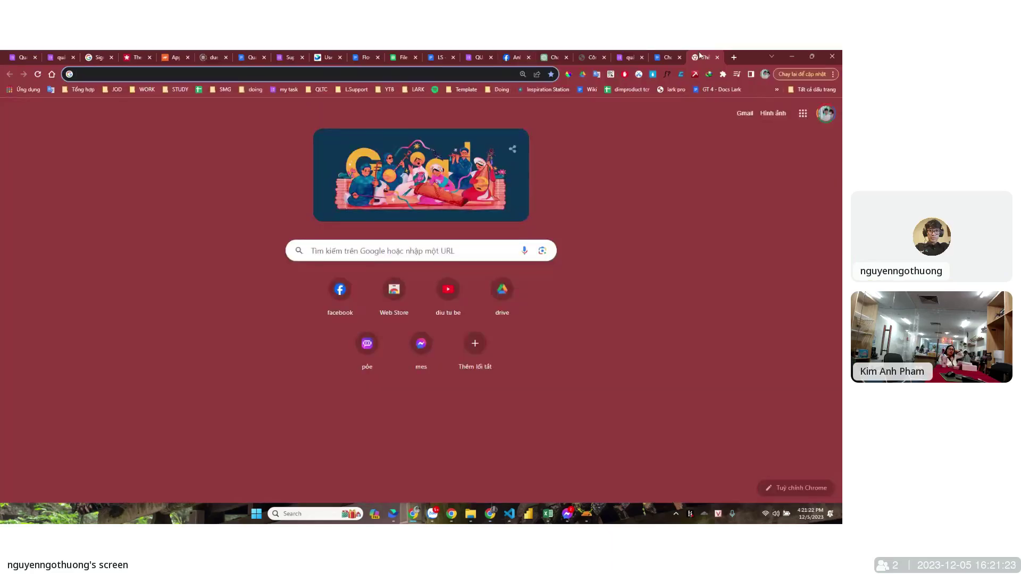
{"action": "left_click", "coordinate": [667, 58]}
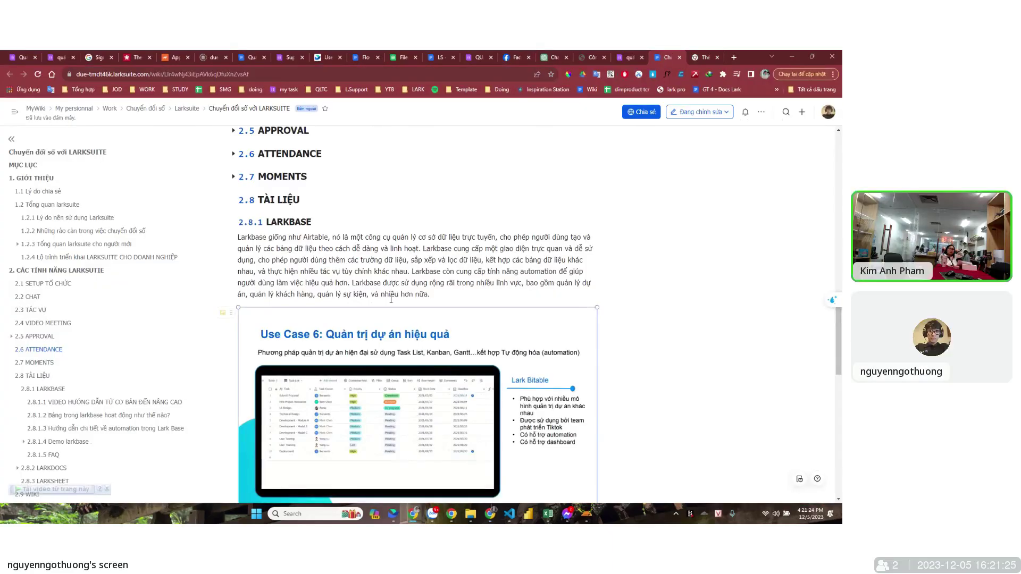
{"action": "scroll", "coordinate": [319, 298], "scroll_direction": "down", "scroll_amount": 4}
{"action": "scroll", "coordinate": [235, 221], "scroll_direction": "up", "scroll_amount": 6}
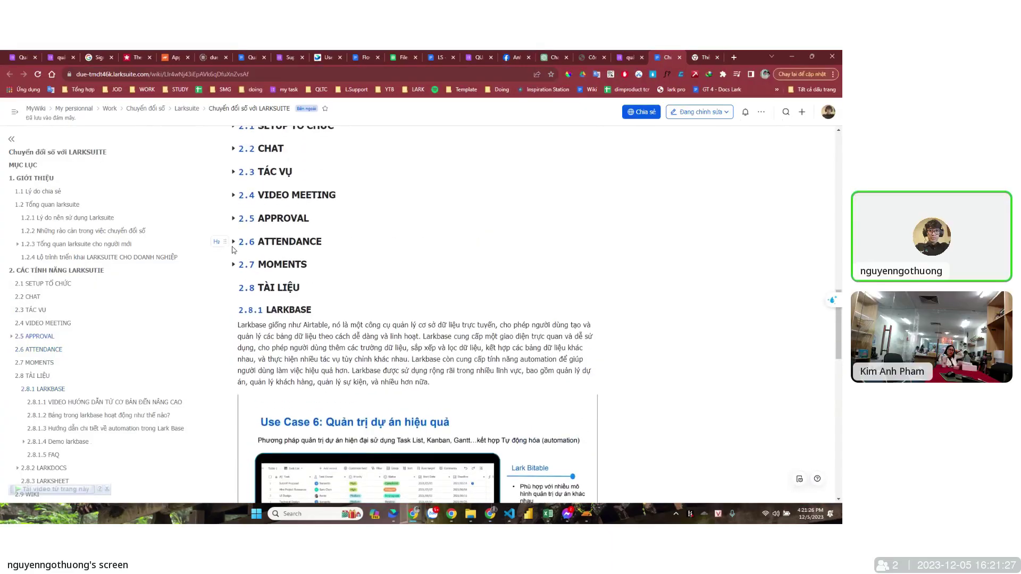
{"action": "left_click", "coordinate": [233, 242]}
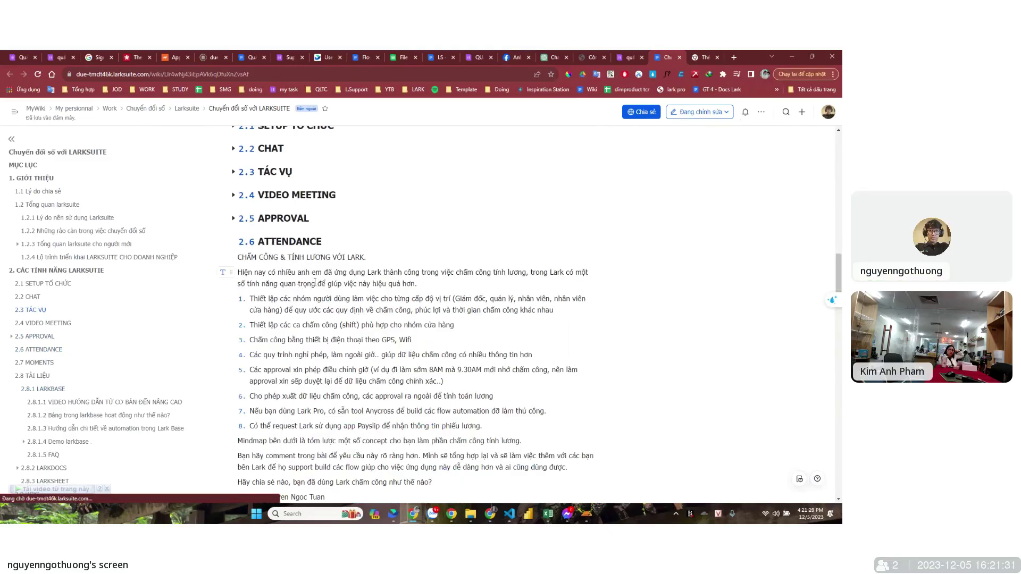
{"action": "scroll", "coordinate": [316, 281], "scroll_direction": "down", "scroll_amount": 4}
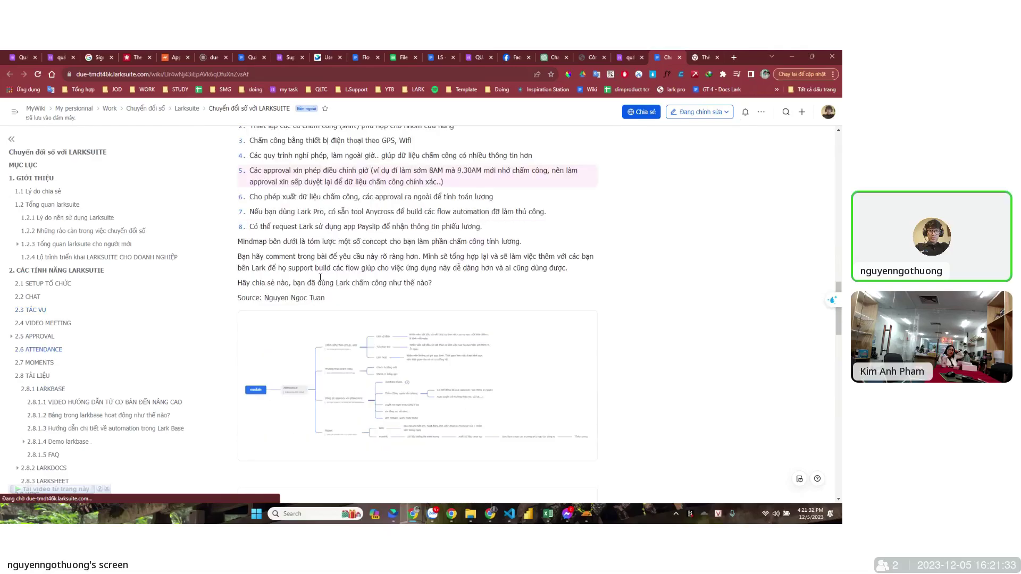
{"action": "scroll", "coordinate": [320, 277], "scroll_direction": "down", "scroll_amount": 1}
Step: Switch back to the browser window with the TEMPLATE TUYỂN DỤNG & NHÂN SỰ VER.05 base
{"action": "key", "text": "alt+Tab"}
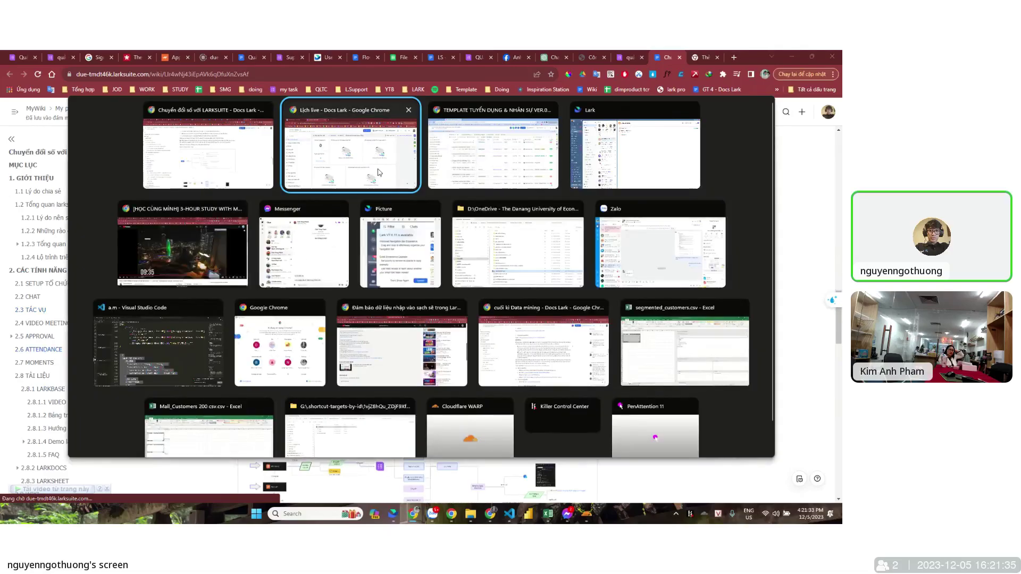
{"action": "key", "text": "Escape"}
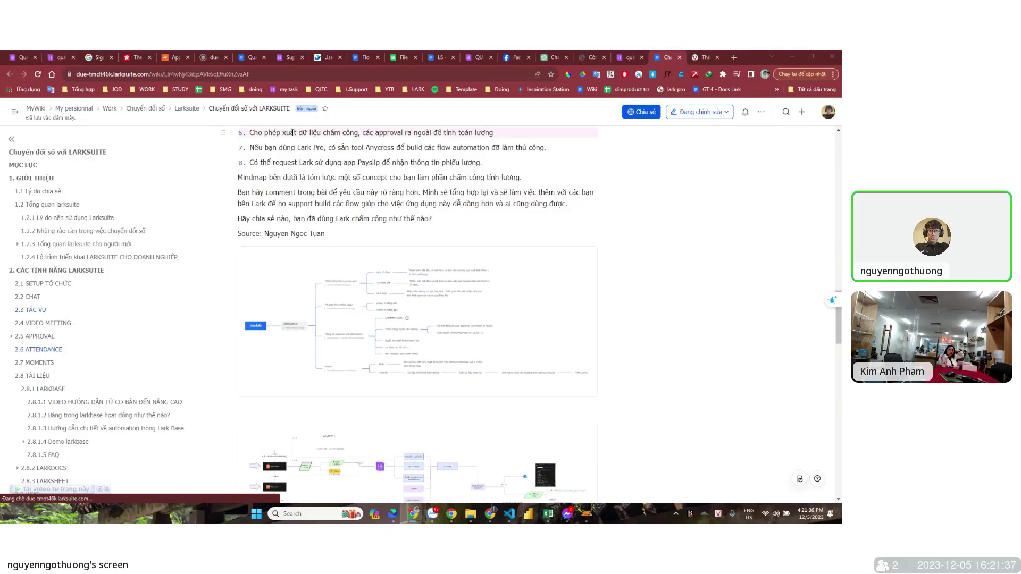
{"action": "key", "text": "alt+Tab"}
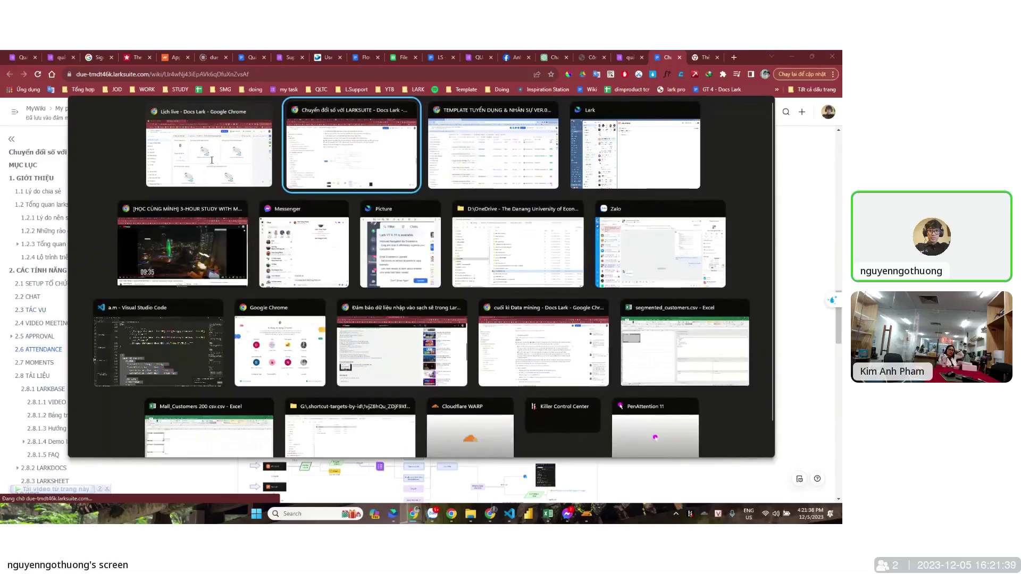
{"action": "key", "text": "alt+Tab"}
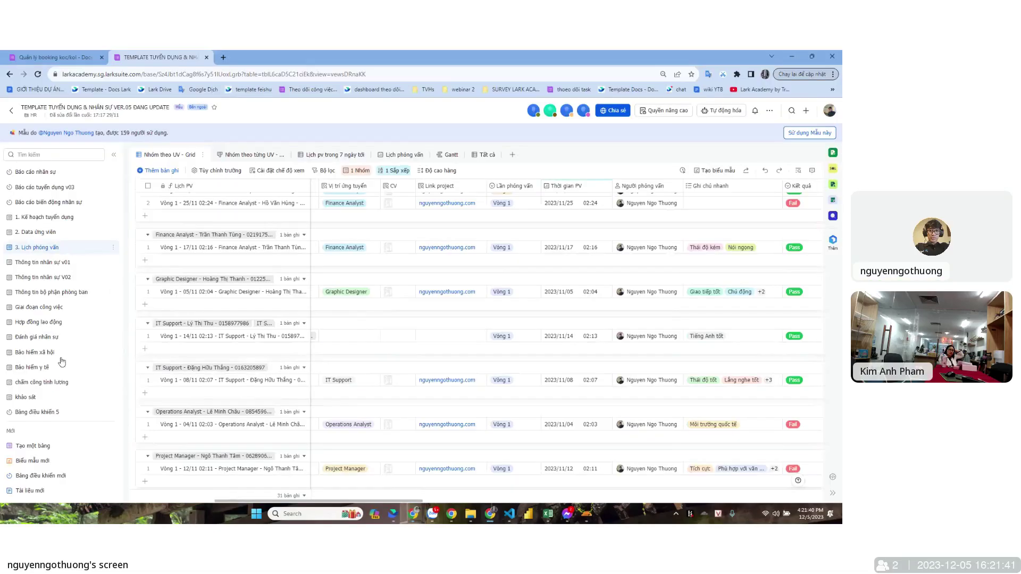
Step: Open the chấm công tính lương table and highlight the Ngày công thực tế and Ngày công tiêu chuẩn *v02 columns for inspection
{"action": "left_click", "coordinate": [31, 384]}
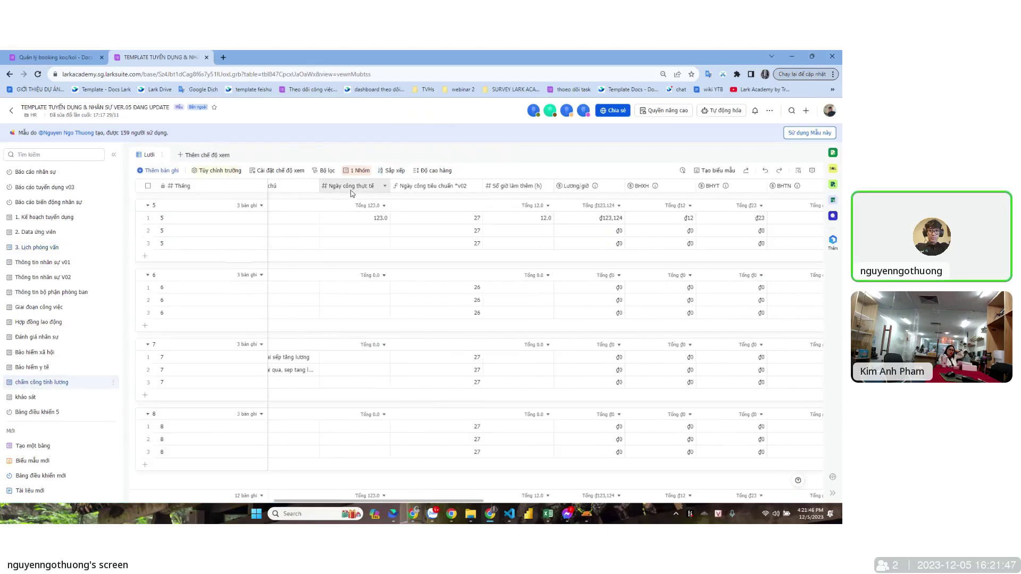
{"action": "left_click_drag", "start_coordinate": [349, 192], "coordinate": [457, 192]}
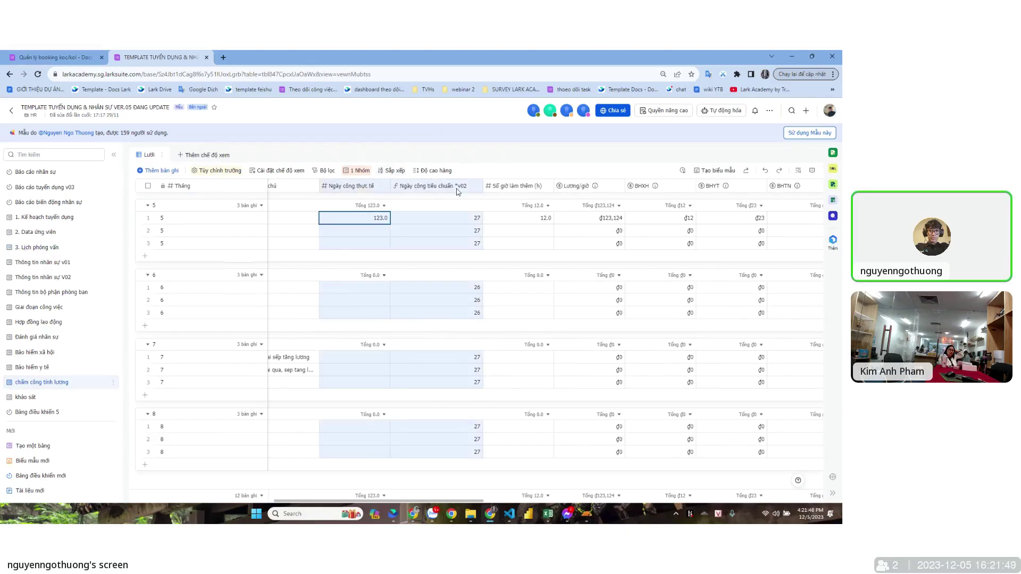
{"action": "left_click", "coordinate": [428, 221]}
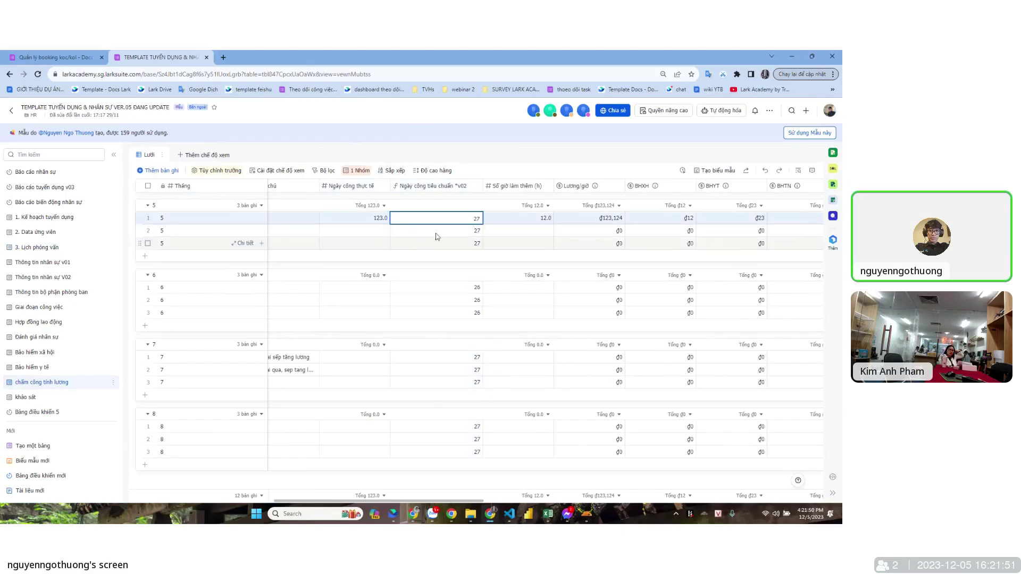
Step: Examine the payroll columns from Phụ Cấp to Lương thực nhận, highlighting the month 5 Ngày công thực tế cells and a Số giờ làm thêm (h) cell
{"action": "scroll", "coordinate": [659, 234], "scroll_direction": "left", "scroll_amount": 5}
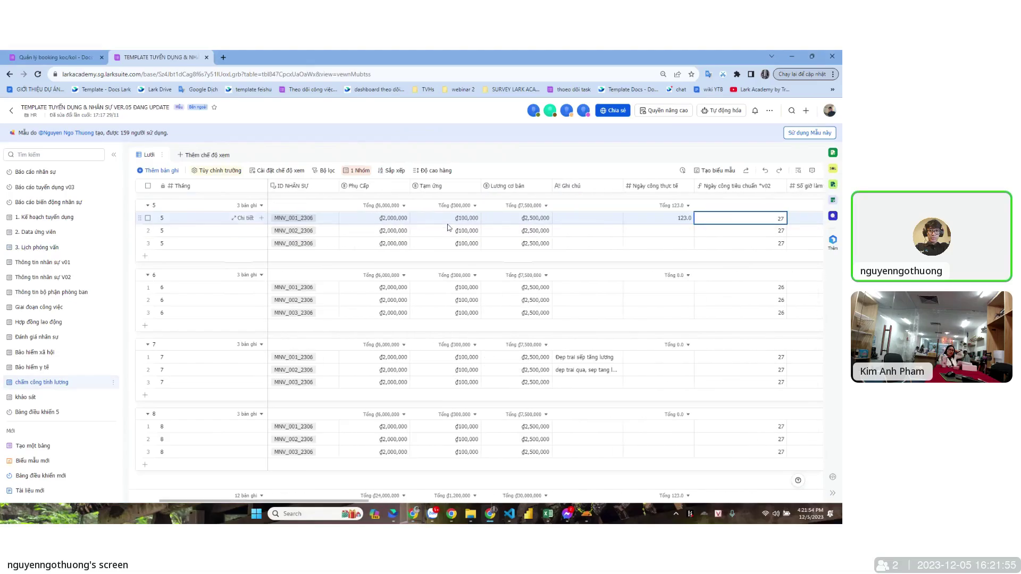
{"action": "scroll", "coordinate": [389, 231], "scroll_direction": "right", "scroll_amount": 5}
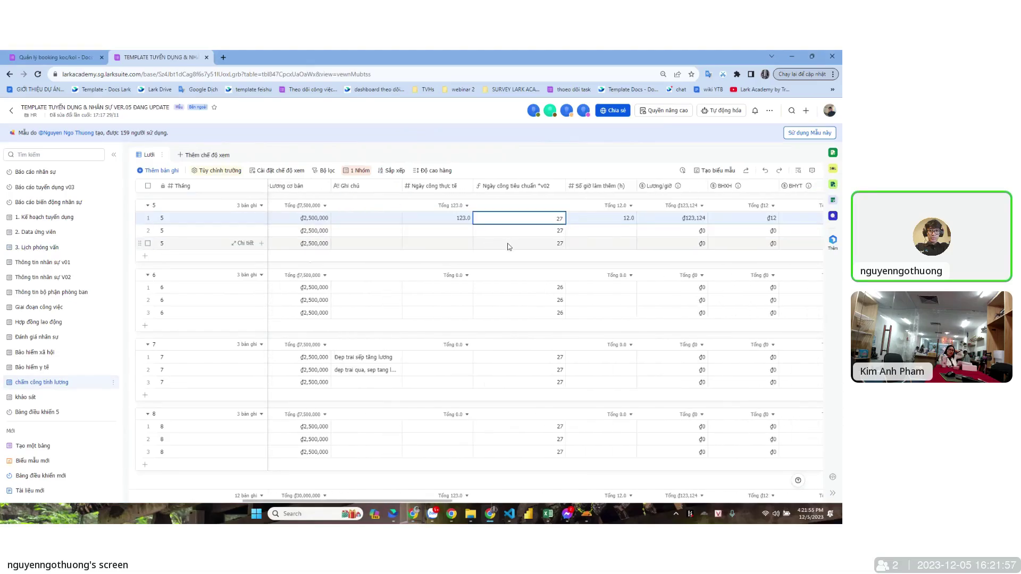
{"action": "scroll", "coordinate": [509, 247], "scroll_direction": "right", "scroll_amount": 6}
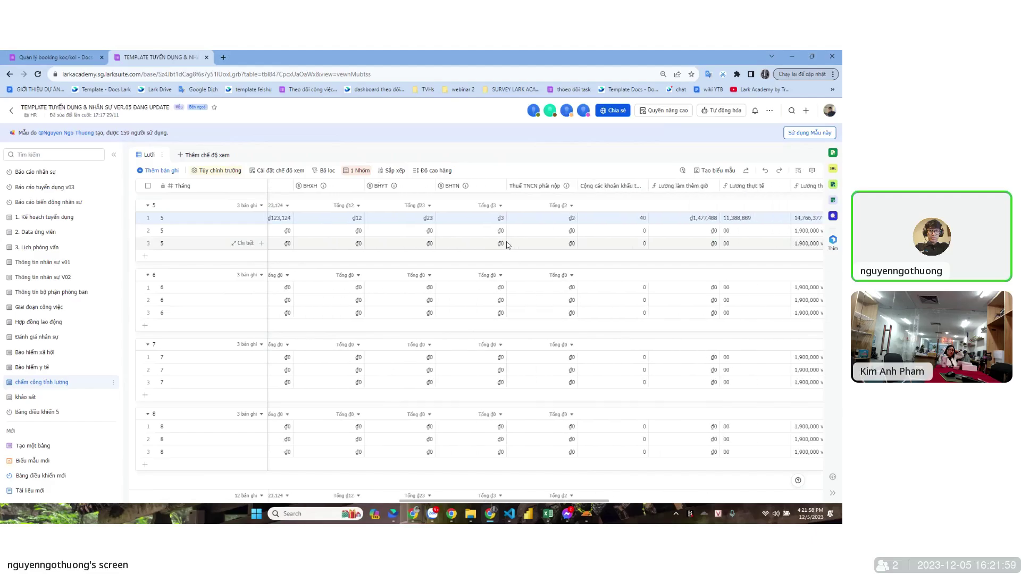
{"action": "scroll", "coordinate": [507, 245], "scroll_direction": "left", "scroll_amount": 2}
{"action": "scroll", "coordinate": [507, 245], "scroll_direction": "right", "scroll_amount": 3}
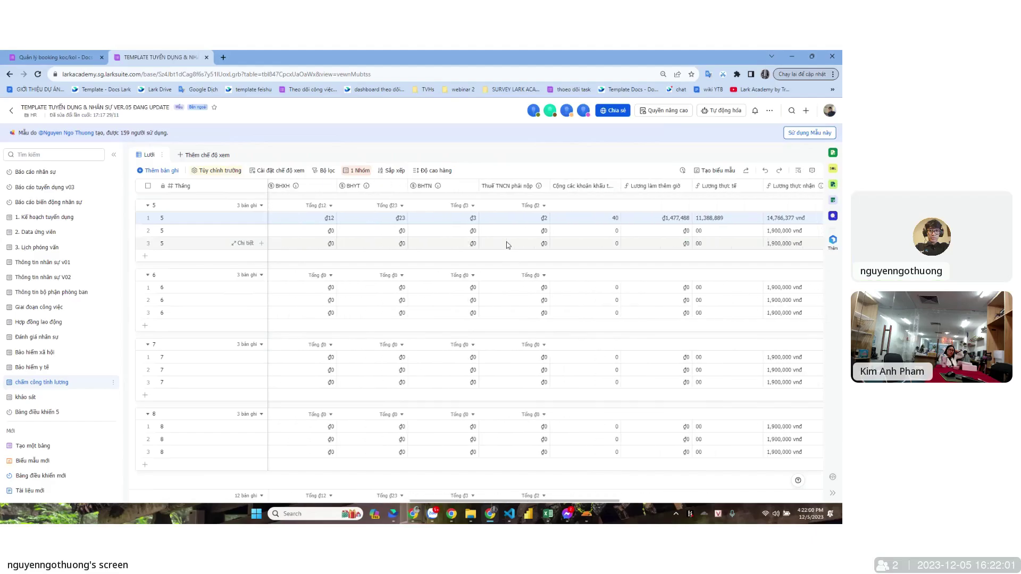
{"action": "scroll", "coordinate": [508, 245], "scroll_direction": "left", "scroll_amount": 4}
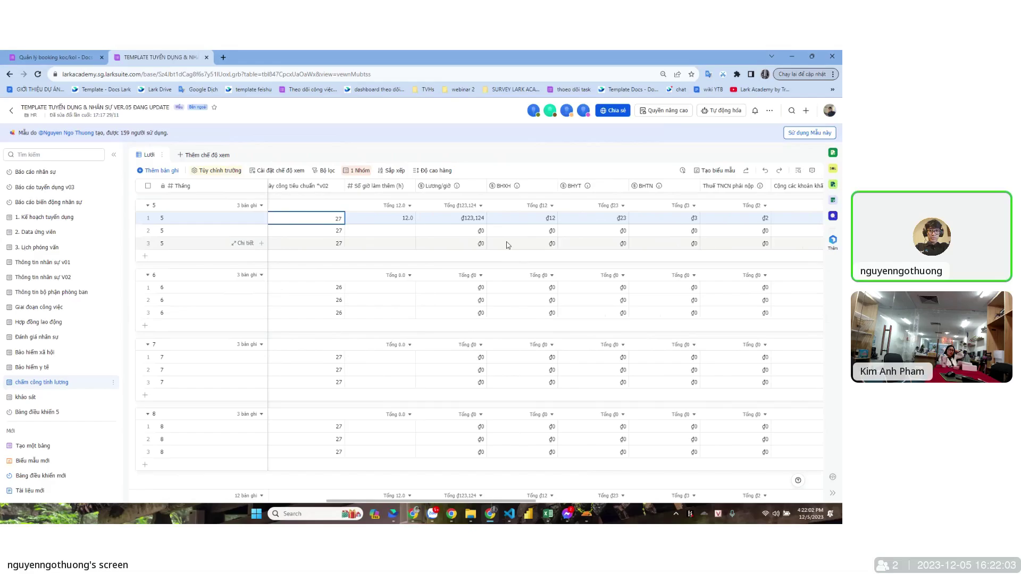
{"action": "scroll", "coordinate": [506, 245], "scroll_direction": "left", "scroll_amount": 3}
{"action": "key", "text": "Left"}
{"action": "key", "text": "shift+Down"}
{"action": "key", "text": "shift+Down"}
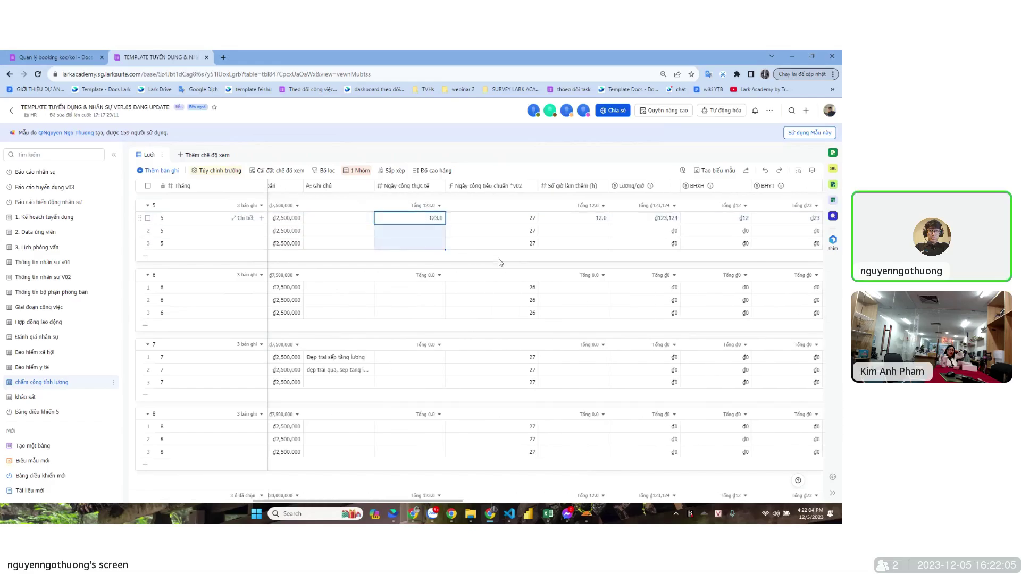
{"action": "left_click", "coordinate": [546, 244]}
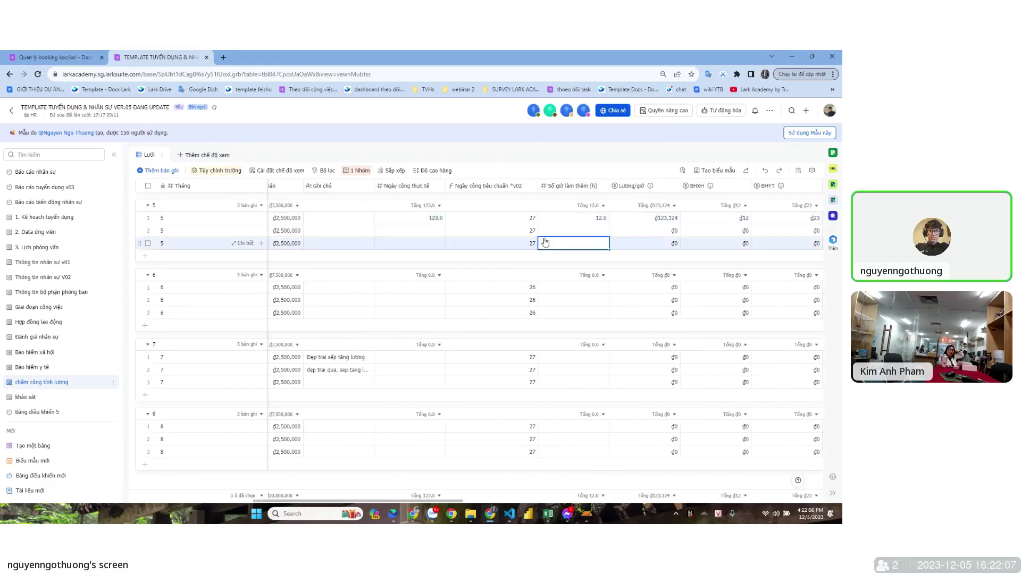
Step: Review the columns from Số giờ làm thêm (h) to Liên kết, and highlight the month 5 Phụ Cấp, Tạm ứng and Lương cơ bản cells
{"action": "scroll", "coordinate": [524, 234], "scroll_direction": "right", "scroll_amount": 3}
{"action": "scroll", "coordinate": [525, 234], "scroll_direction": "right", "scroll_amount": 10}
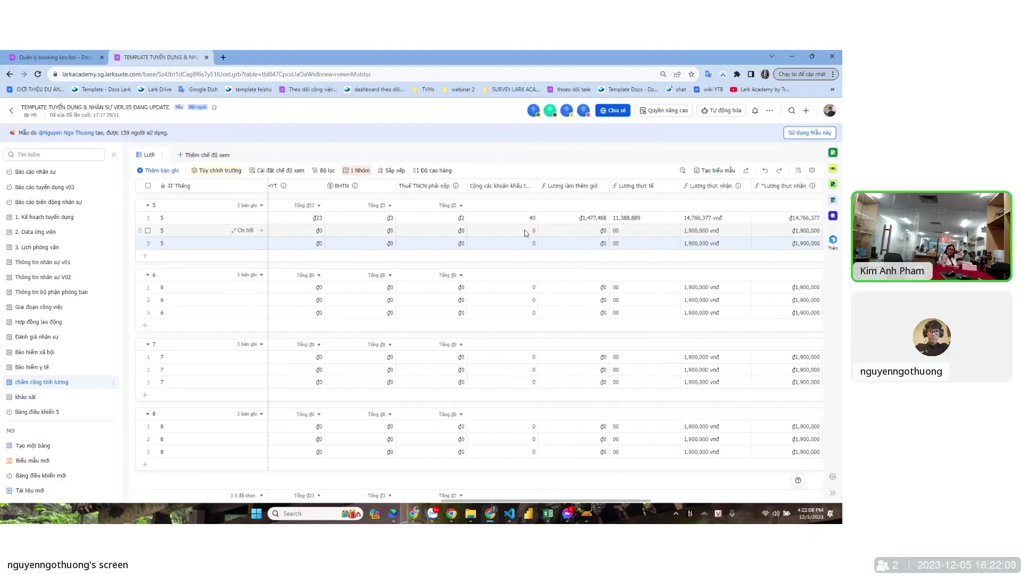
{"action": "scroll", "coordinate": [521, 223], "scroll_direction": "right", "scroll_amount": 5}
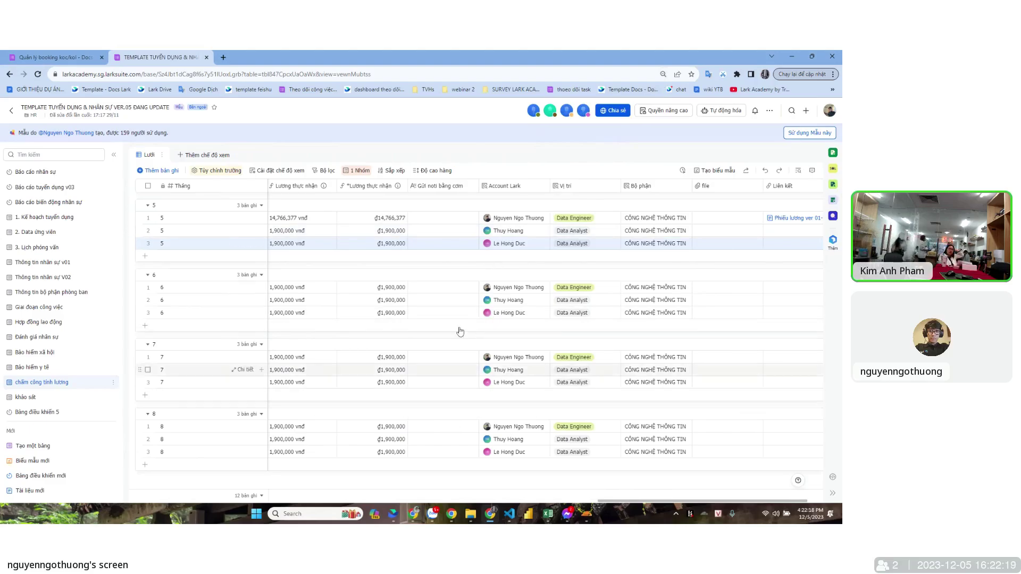
{"action": "scroll", "coordinate": [440, 230], "scroll_direction": "left", "scroll_amount": 3}
{"action": "scroll", "coordinate": [440, 229], "scroll_direction": "left", "scroll_amount": 10}
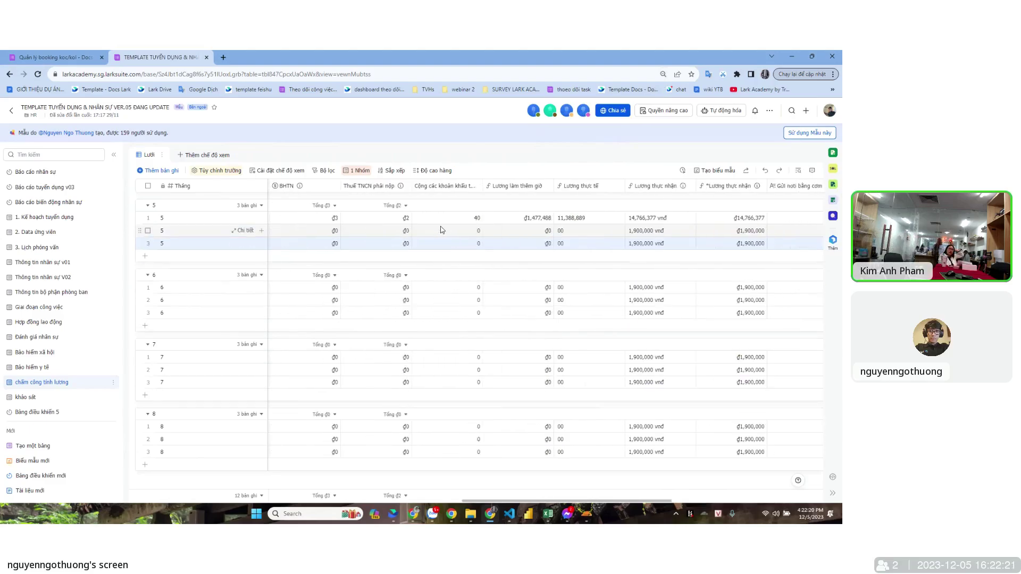
{"action": "scroll", "coordinate": [441, 229], "scroll_direction": "left", "scroll_amount": 6}
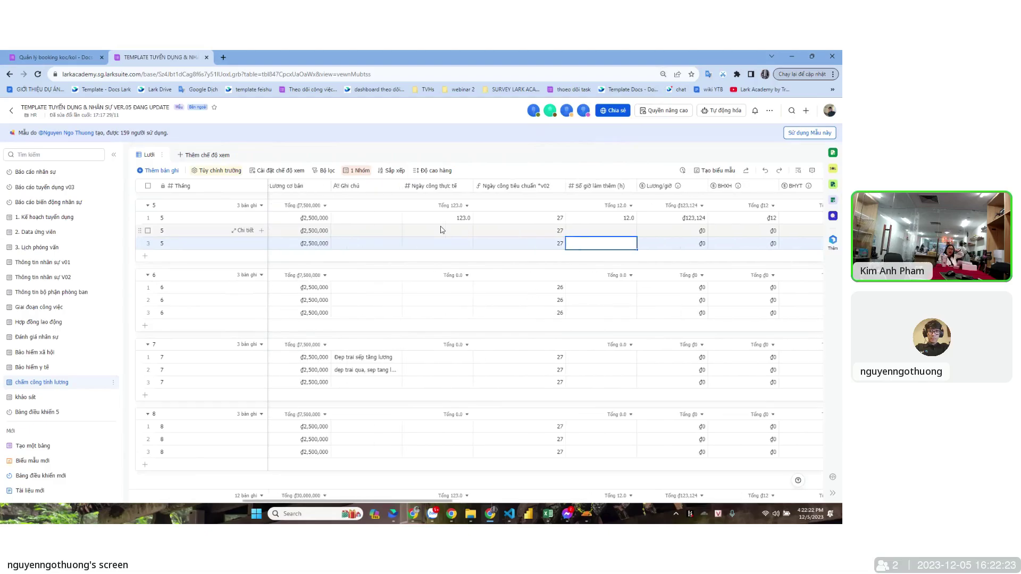
{"action": "scroll", "coordinate": [441, 230], "scroll_direction": "left", "scroll_amount": 1}
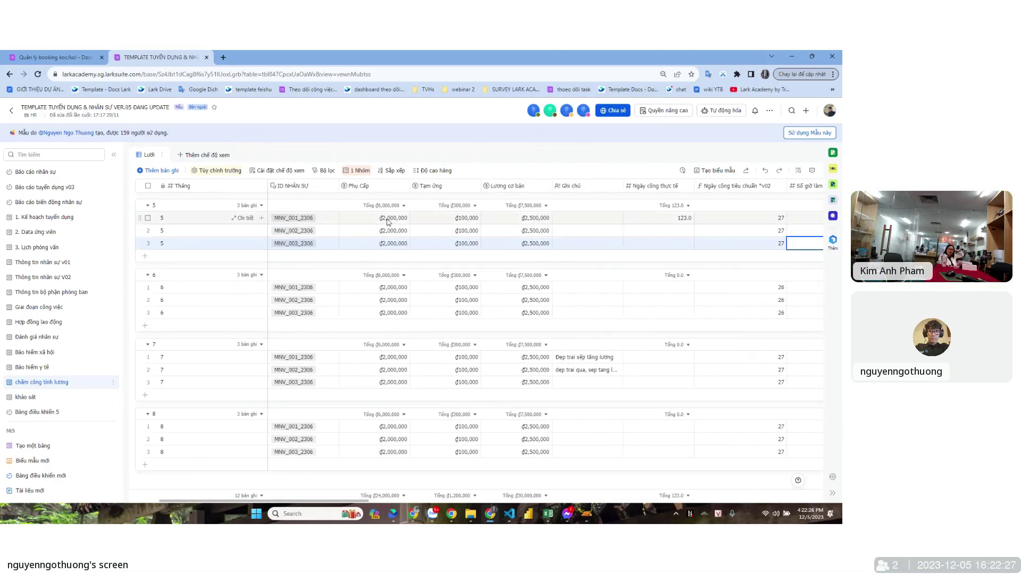
{"action": "left_click_drag", "start_coordinate": [388, 220], "coordinate": [537, 244]}
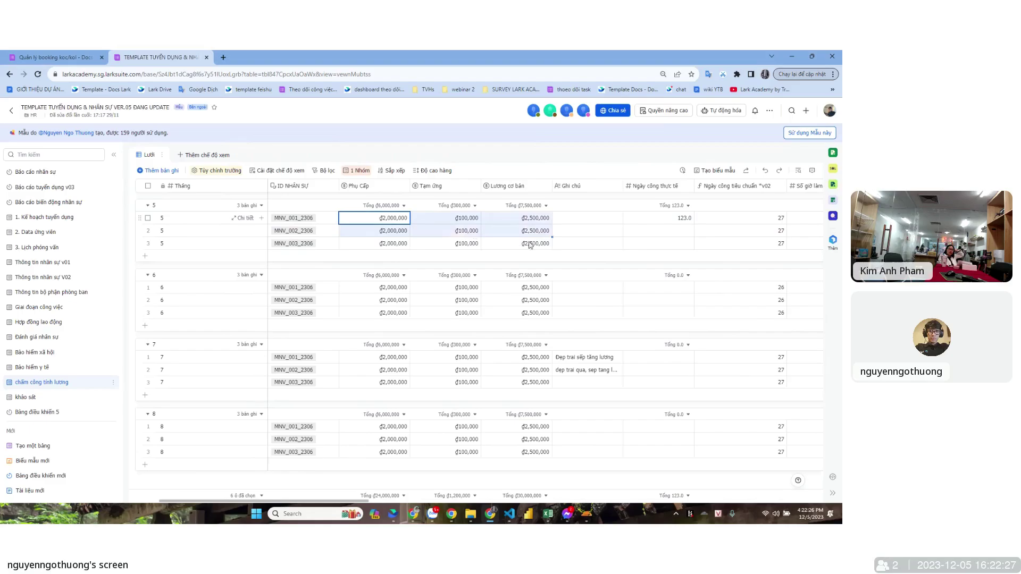
{"action": "left_click", "coordinate": [593, 220]}
Step: Fill the first month 5 record's Ngày công thực tế value, 123.0, down to the other two month 5 records and highlight the neighbouring cells
{"action": "left_click", "coordinate": [666, 221]}
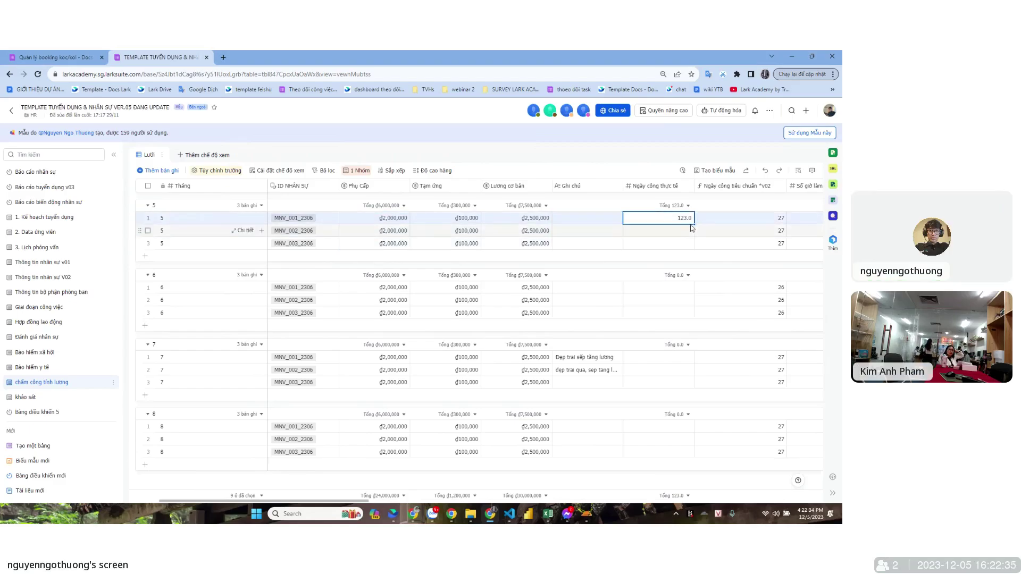
{"action": "left_click_drag", "start_coordinate": [692, 225], "coordinate": [693, 245]}
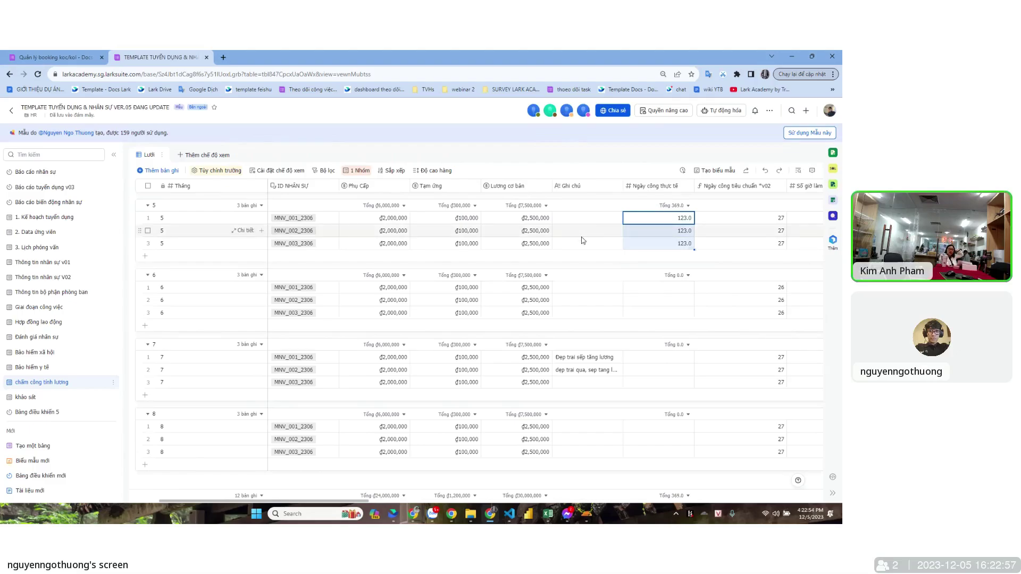
{"action": "scroll", "coordinate": [601, 227], "scroll_direction": "right", "scroll_amount": 5}
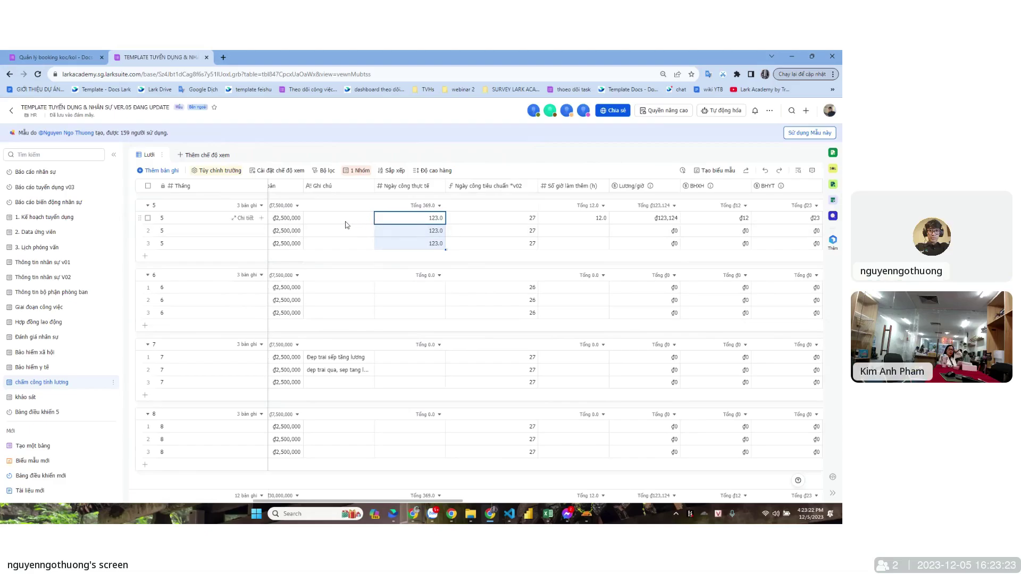
{"action": "left_click_drag", "start_coordinate": [346, 223], "coordinate": [532, 230]}
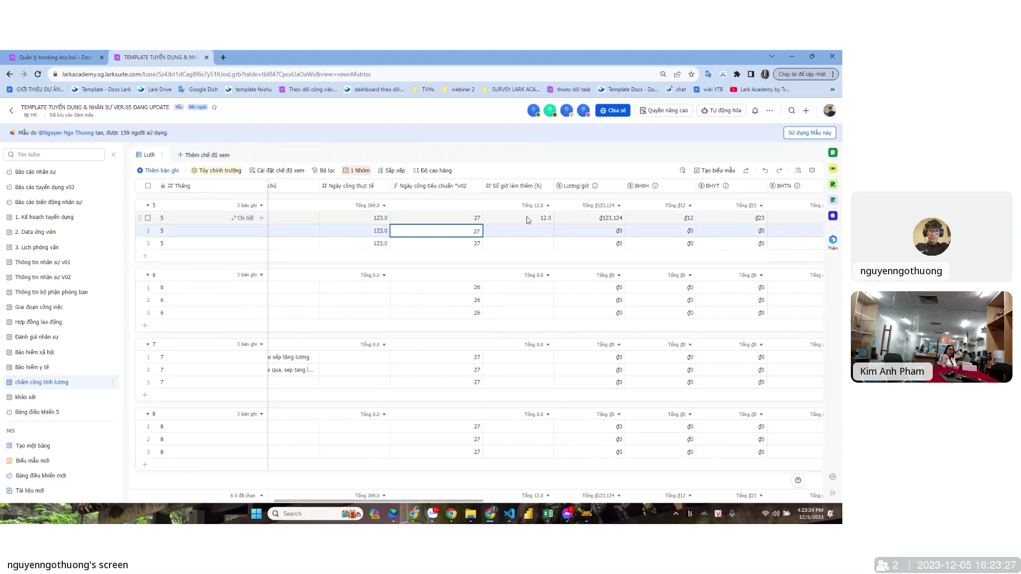
Step: Shrink the template's browser window and open the second diagram under 2.6 ATTENDANCE in the document behind it as a full board
{"action": "double_click", "coordinate": [308, 57]}
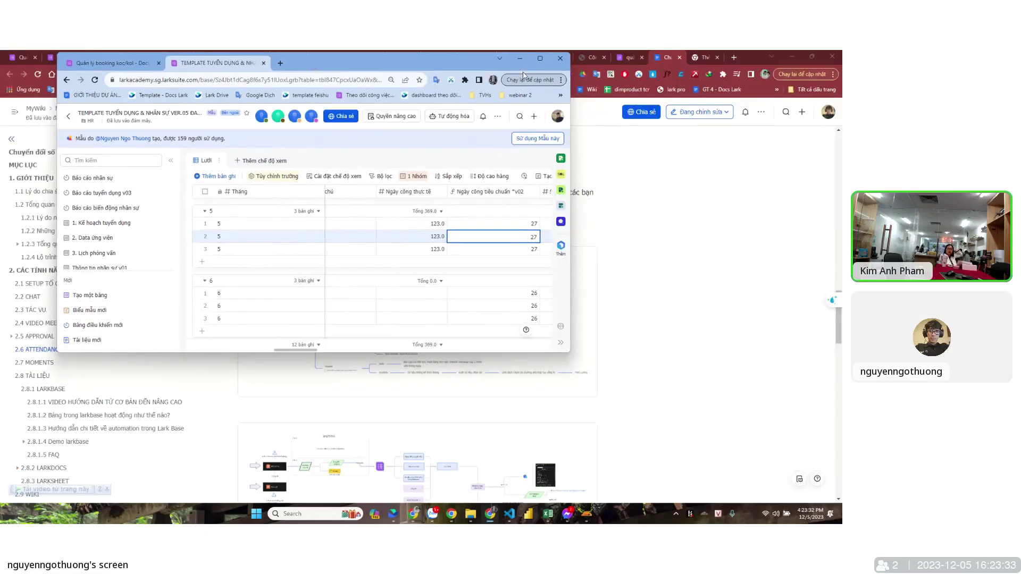
{"action": "scroll", "coordinate": [578, 370], "scroll_direction": "down", "scroll_amount": 2}
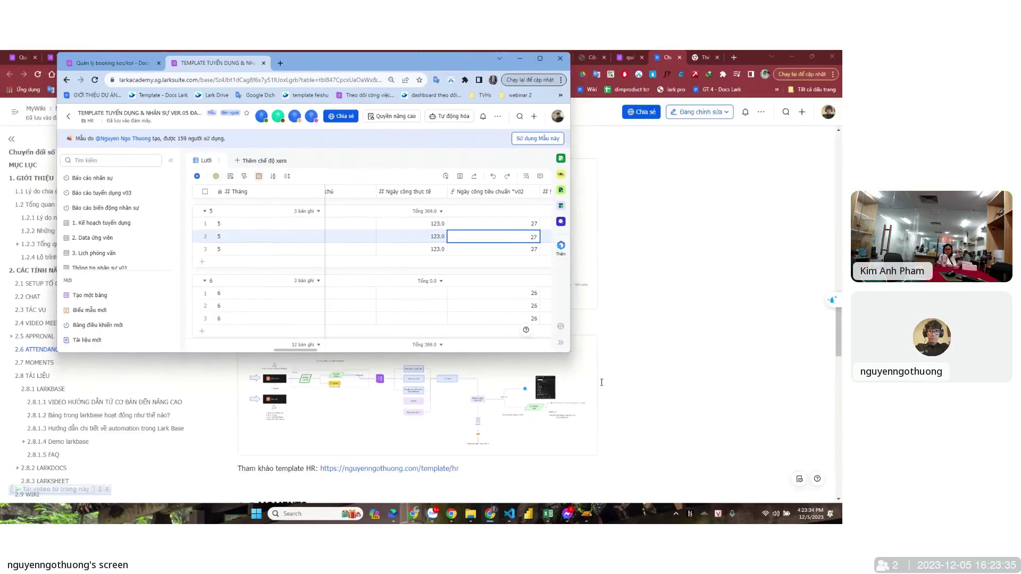
{"action": "left_click", "coordinate": [578, 370]}
{"action": "double_click", "coordinate": [577, 370]}
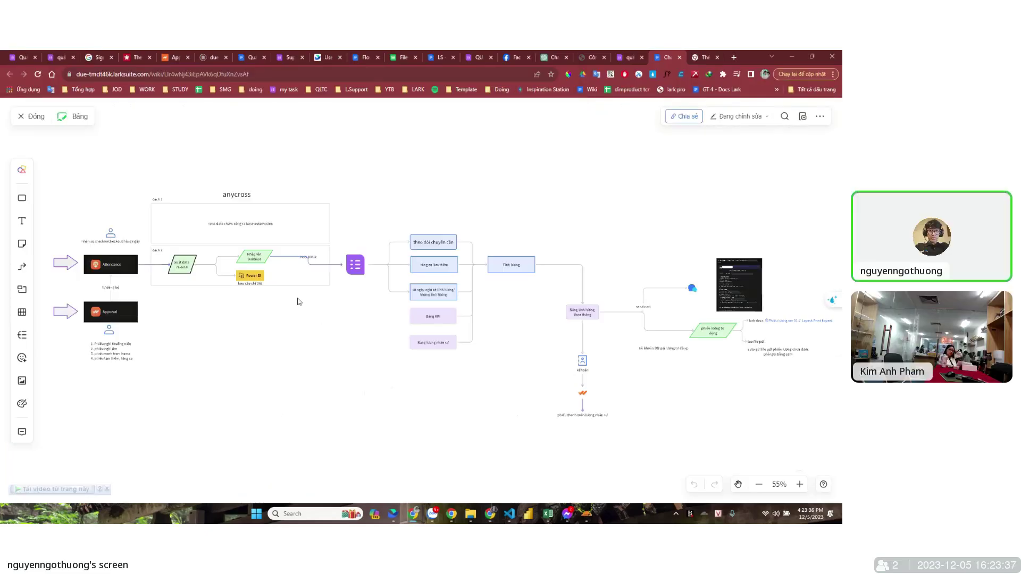